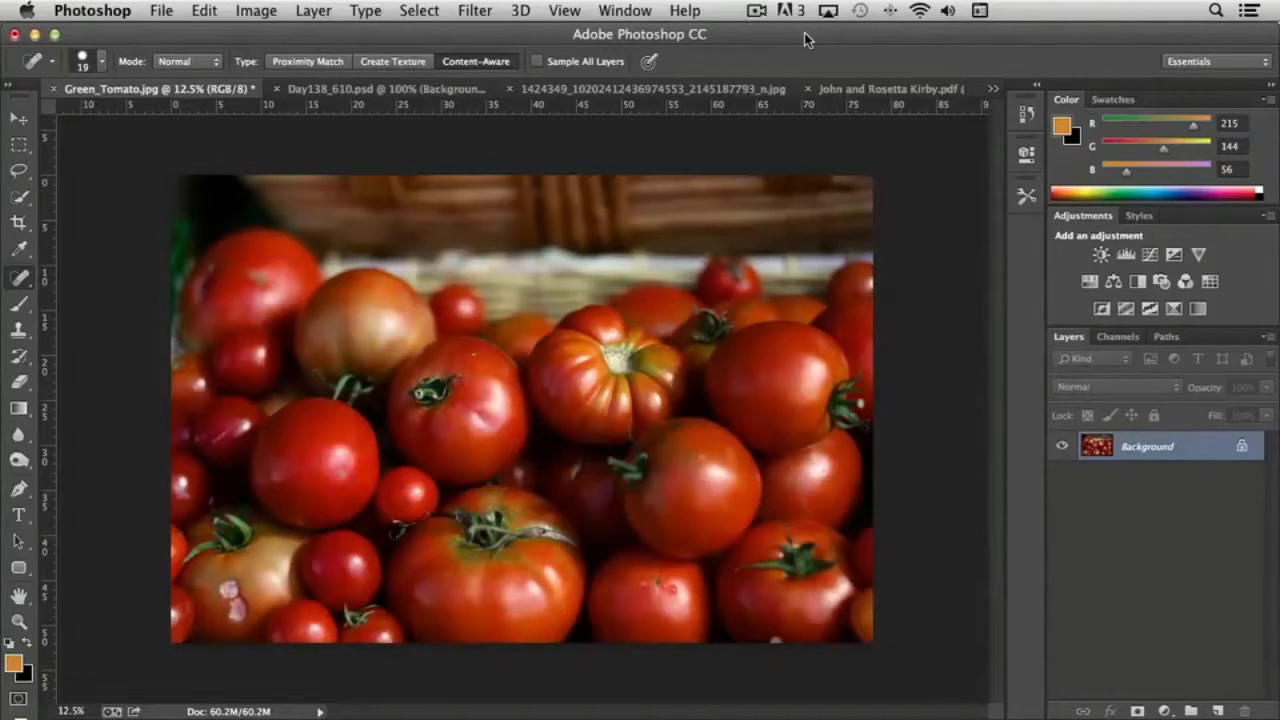
- Choose the Spot Healing Brush and set its hardness to 0% and its size to 28 px
{"action": "left_click", "coordinate": [20, 282]}
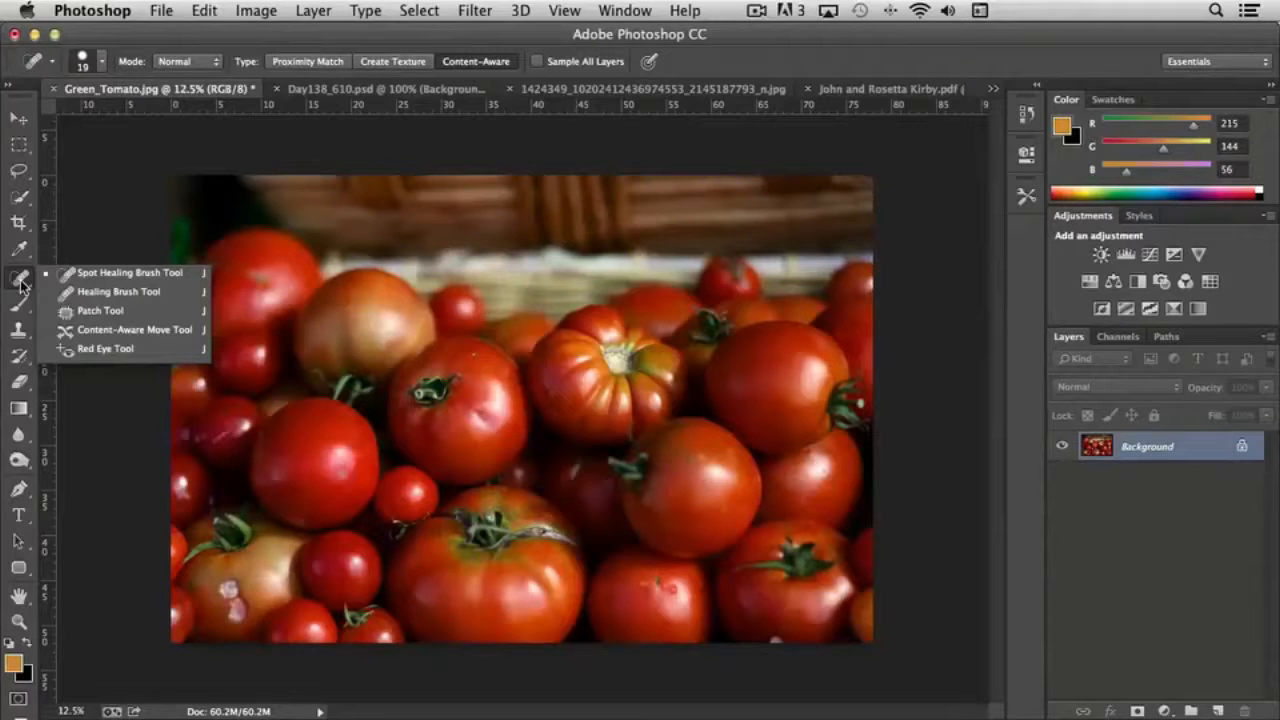
{"action": "left_click", "coordinate": [117, 278]}
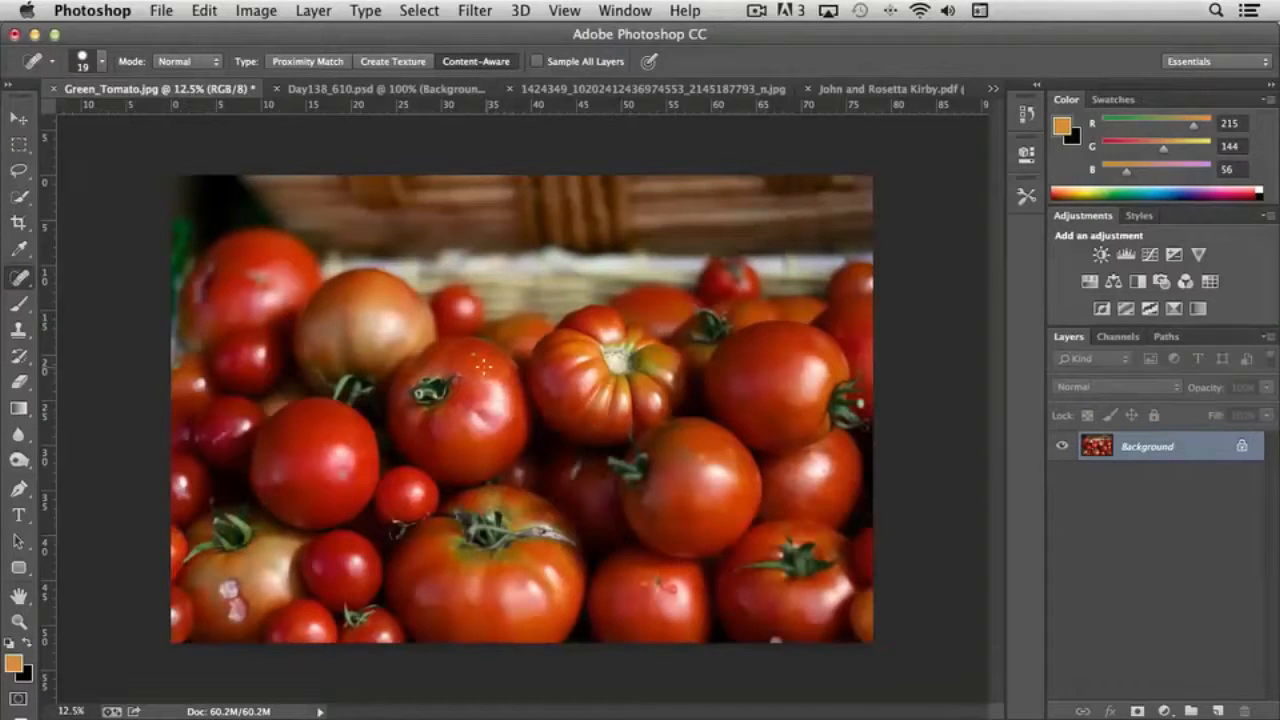
{"action": "left_click", "coordinate": [106, 62]}
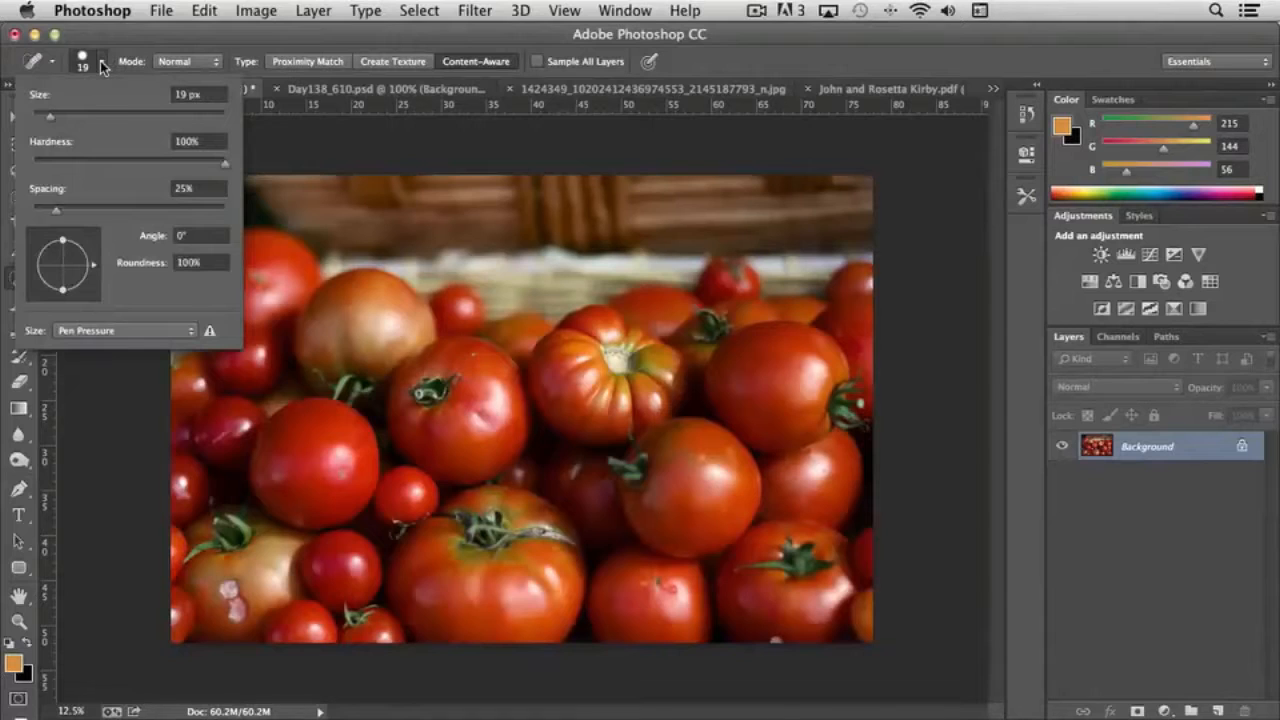
{"action": "left_click_drag", "start_coordinate": [223, 161], "coordinate": [24, 170]}
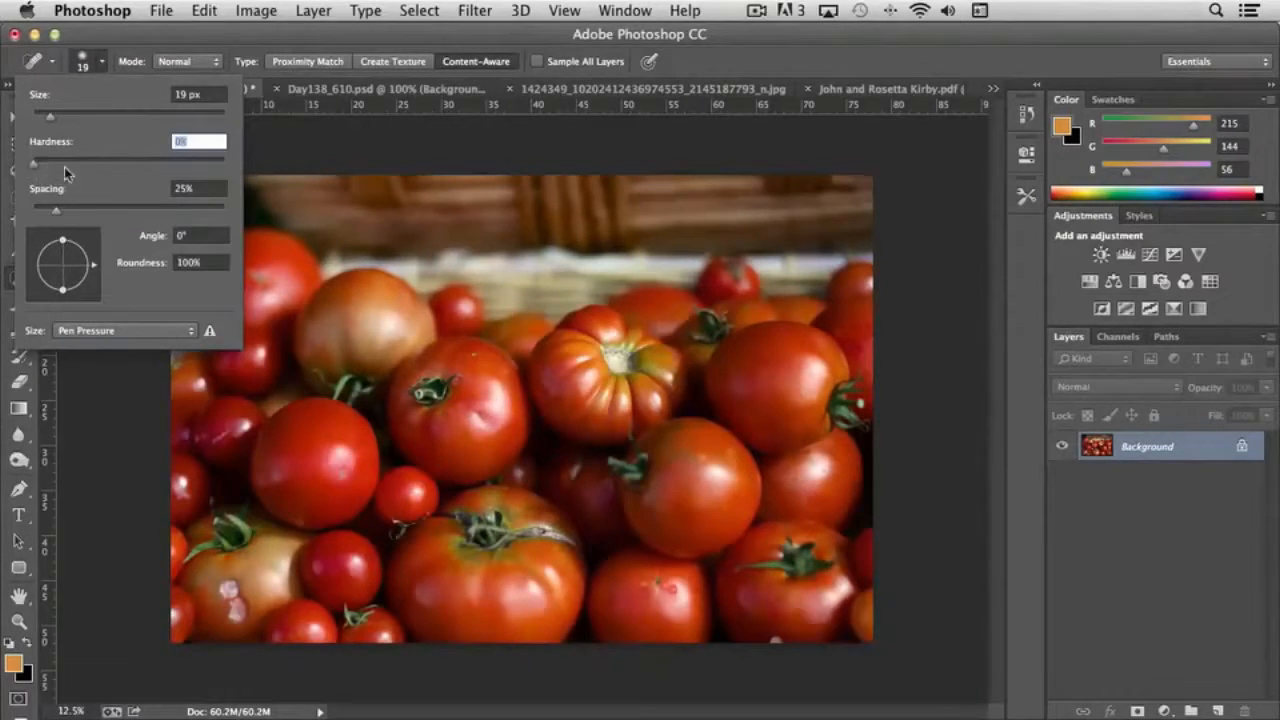
{"action": "left_click_drag", "start_coordinate": [56, 114], "coordinate": [54, 119]}
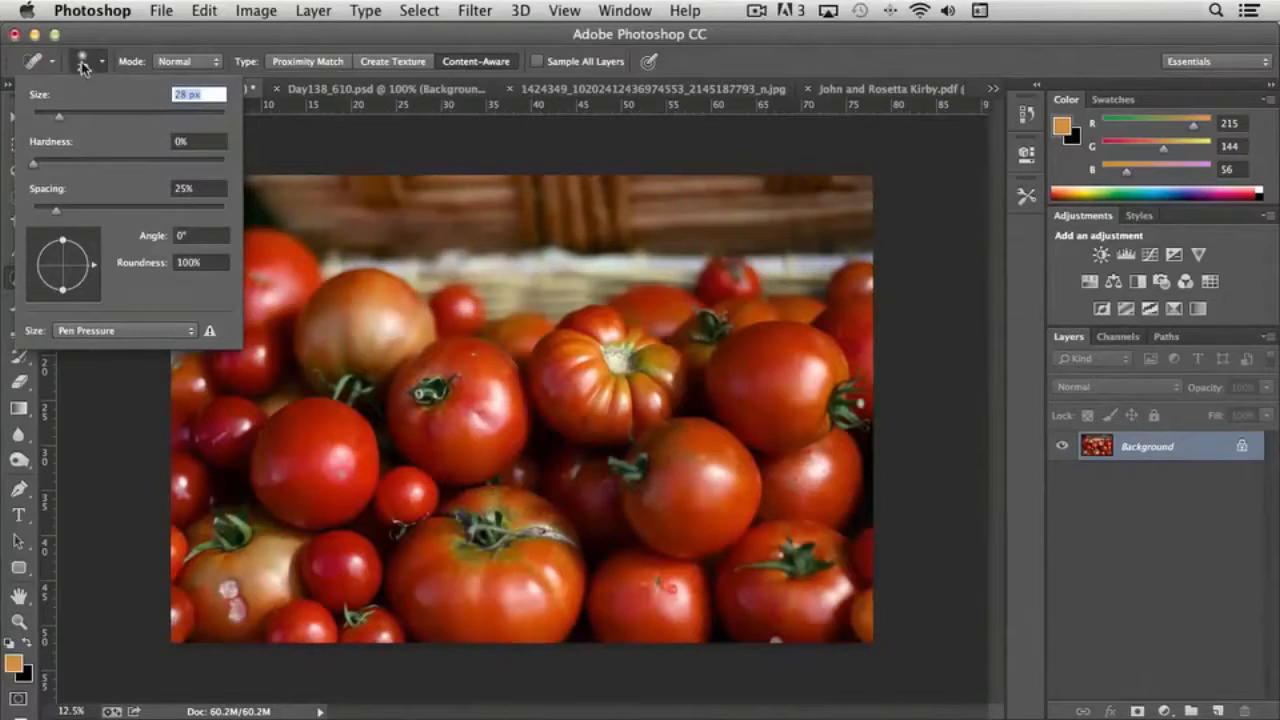
{"action": "key", "text": "Return"}
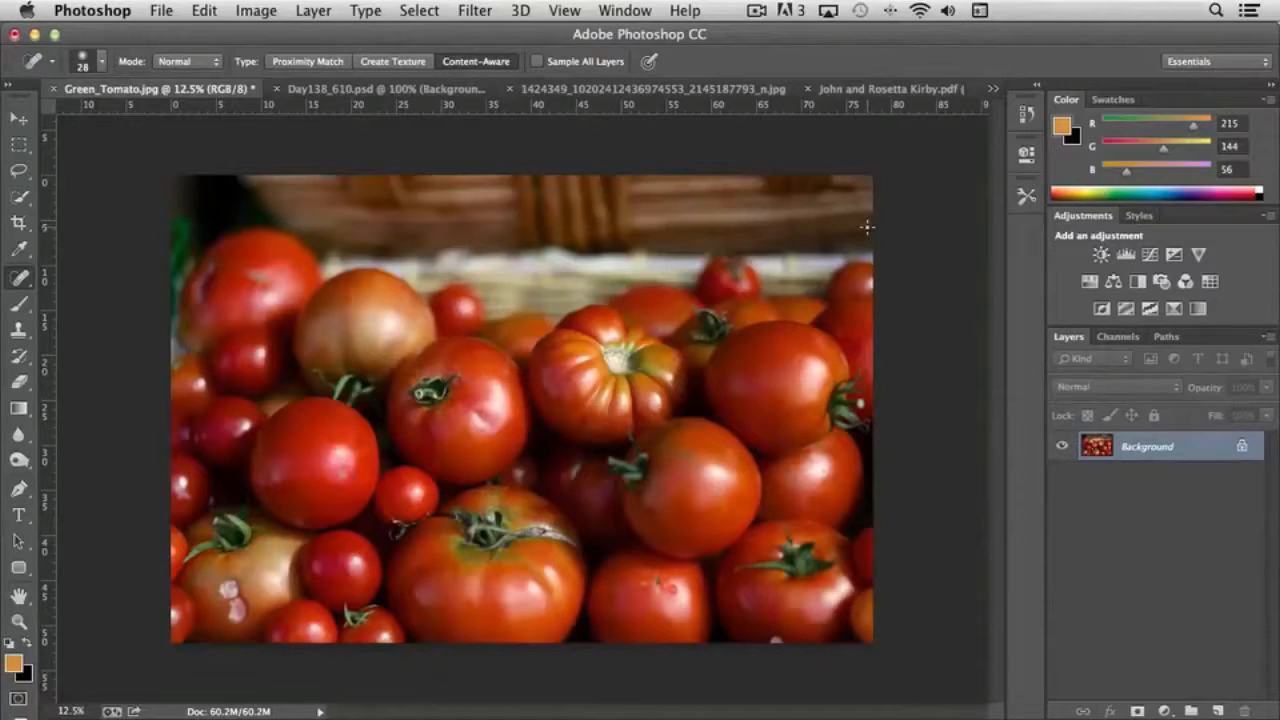
- In the old sepia portrait of the couple, heal the dark background mark and the white cracks running down the woman's dress
{"action": "left_click", "coordinate": [876, 90]}
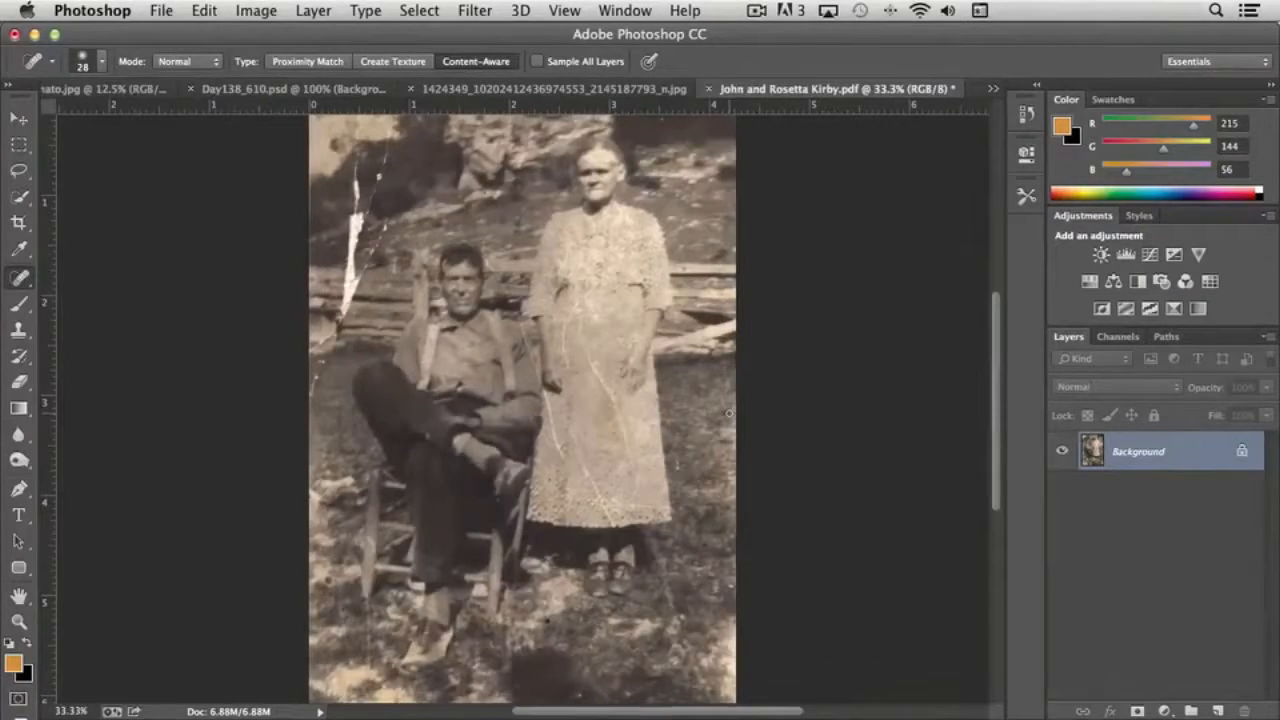
{"action": "key", "text": "super+plus"}
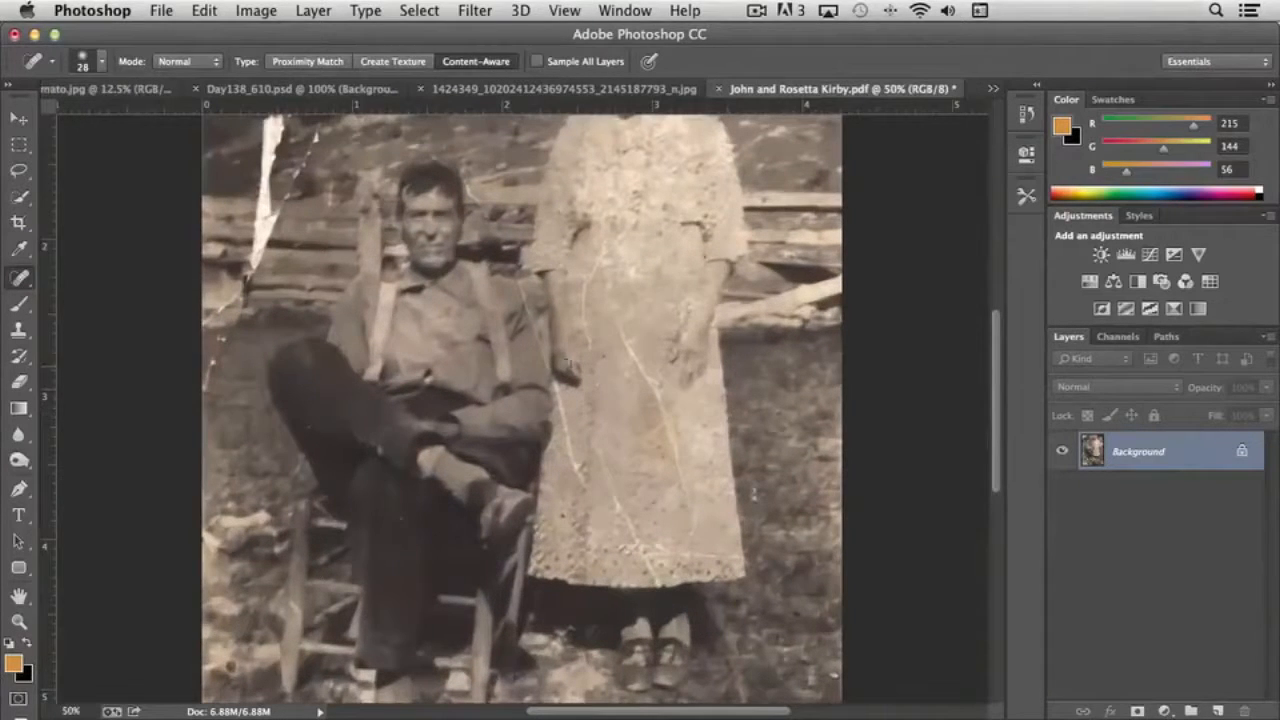
{"action": "left_click_drag", "start_coordinate": [481, 257], "coordinate": [485, 405]}
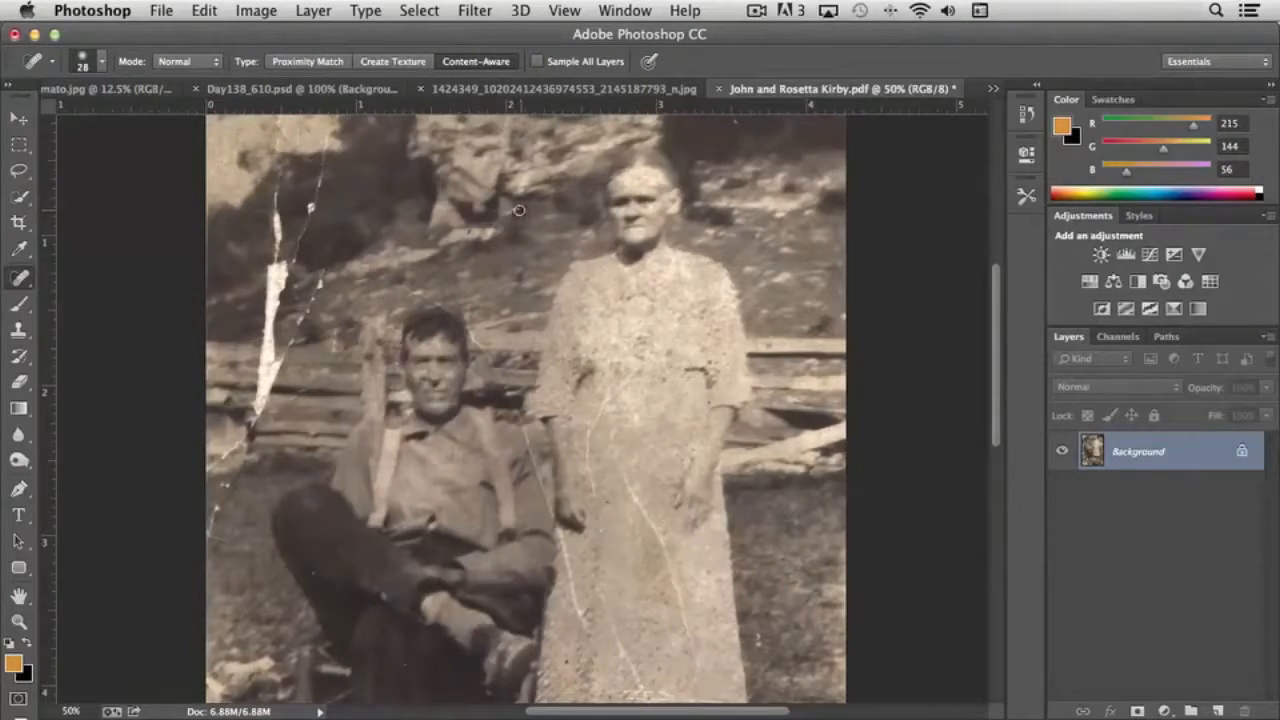
{"action": "left_click_drag", "start_coordinate": [519, 210], "coordinate": [481, 246]}
{"action": "mouse_move", "coordinate": [636, 370]}
{"action": "left_mouse_down"}
{"action": "mouse_move", "coordinate": [589, 432]}
{"action": "mouse_move", "coordinate": [594, 494]}
{"action": "left_mouse_up"}
{"action": "mouse_move", "coordinate": [611, 436]}
{"action": "left_mouse_down"}
{"action": "mouse_move", "coordinate": [633, 498]}
{"action": "mouse_move", "coordinate": [676, 549]}
{"action": "mouse_move", "coordinate": [662, 576]}
{"action": "left_mouse_up"}
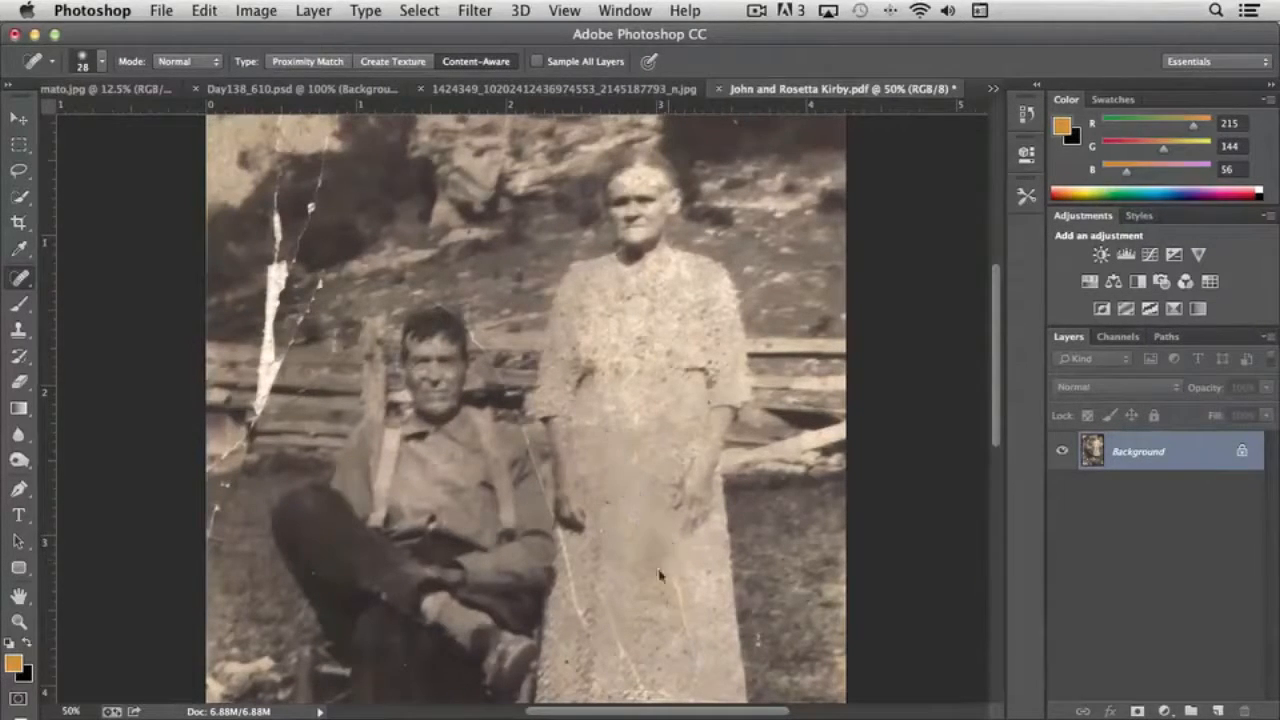
{"action": "left_click_drag", "start_coordinate": [662, 528], "coordinate": [702, 668]}
{"action": "mouse_move", "coordinate": [562, 538]}
{"action": "left_mouse_down"}
{"action": "mouse_move", "coordinate": [586, 636]}
{"action": "mouse_move", "coordinate": [571, 589]}
{"action": "mouse_move", "coordinate": [610, 599]}
{"action": "mouse_move", "coordinate": [574, 558]}
{"action": "mouse_move", "coordinate": [643, 695]}
{"action": "left_mouse_up"}
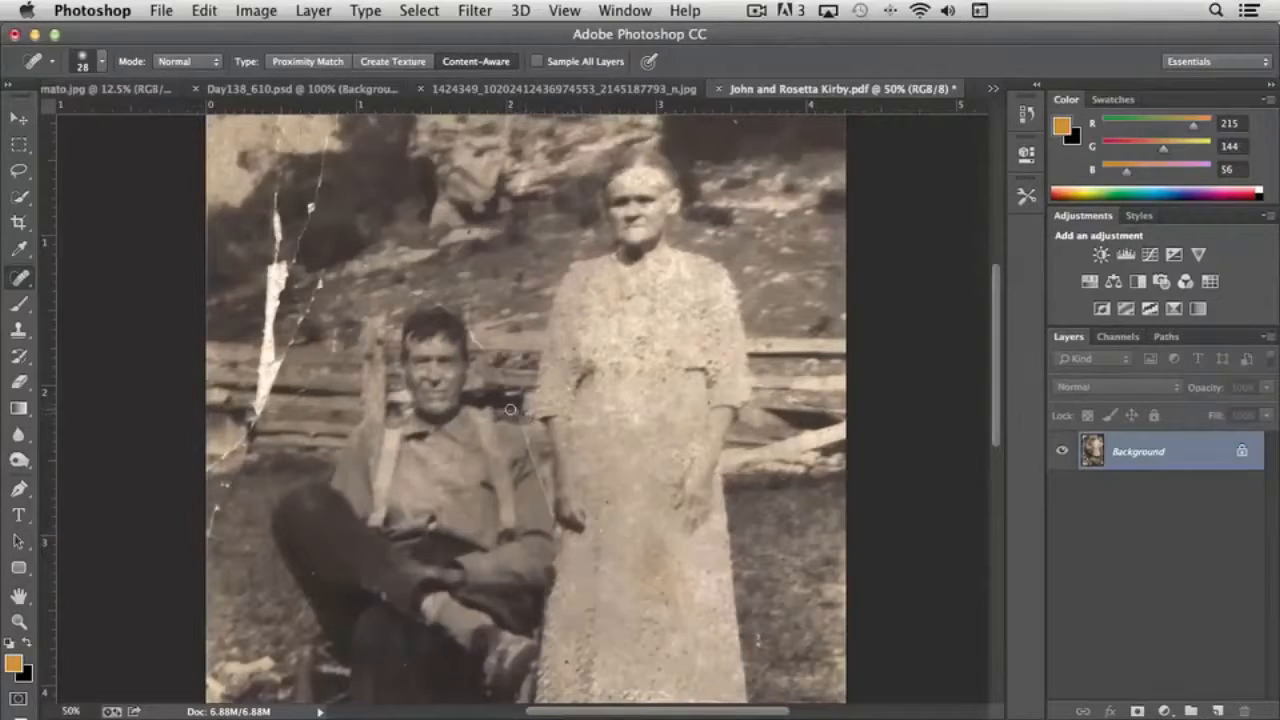
- Heal the crack along the seated man's shoulder and sleeve and the short mark beside his head
{"action": "left_click_drag", "start_coordinate": [510, 407], "coordinate": [526, 441]}
{"action": "left_click_drag", "start_coordinate": [526, 427], "coordinate": [553, 518]}
{"action": "left_click_drag", "start_coordinate": [473, 333], "coordinate": [483, 344]}
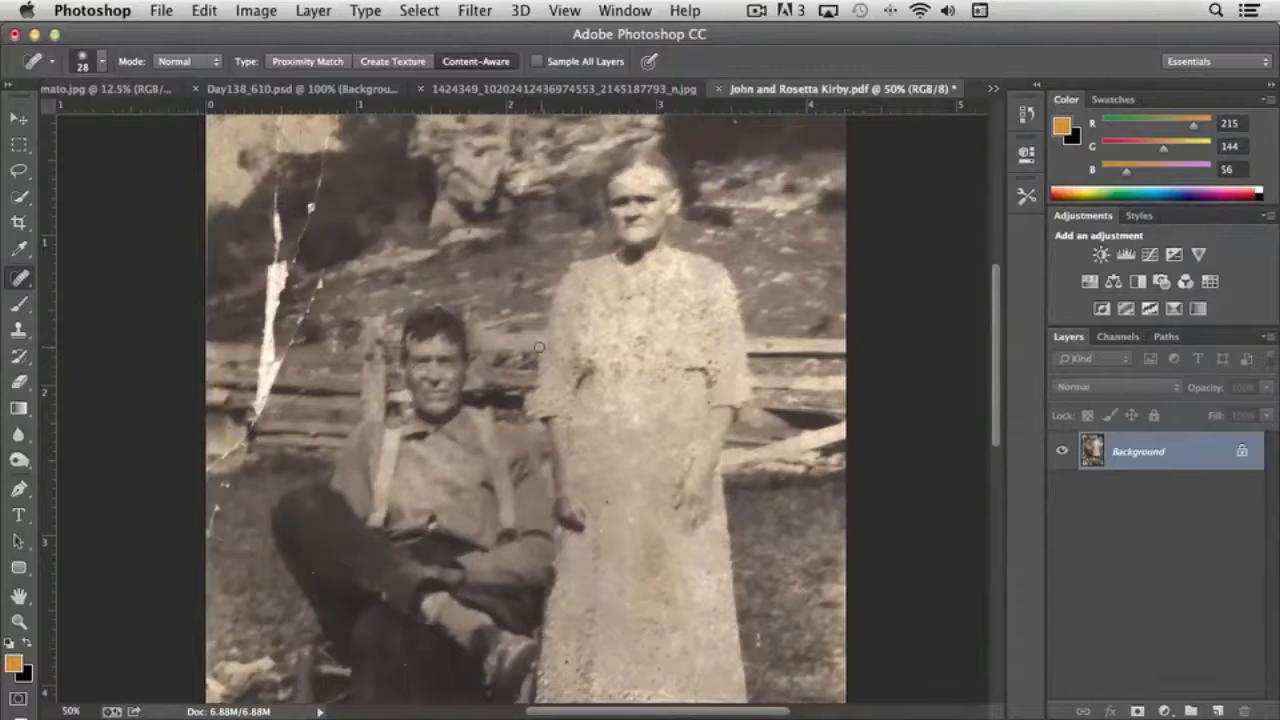
- Reduce the Spot Healing Brush to 19 px and heal the dotted crack and the lower end of the white tear behind the man
{"action": "left_click", "coordinate": [104, 62]}
{"action": "left_click", "coordinate": [55, 116]}
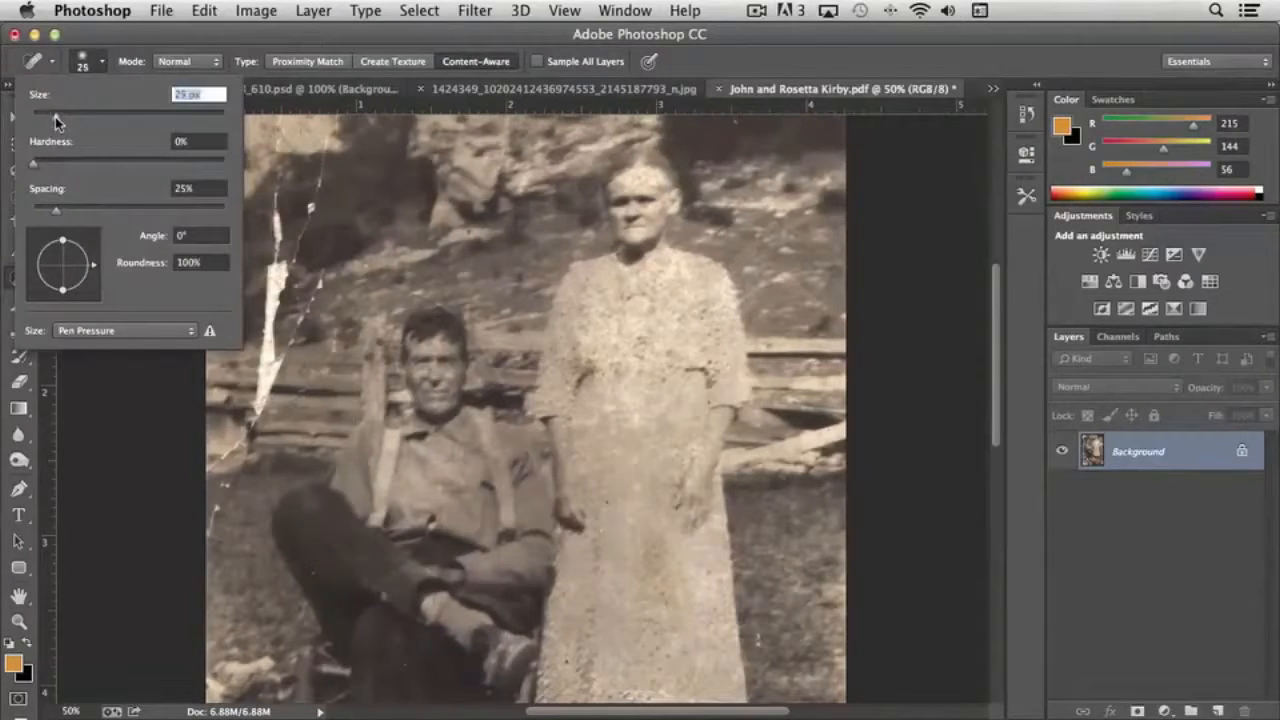
{"action": "left_click_drag", "start_coordinate": [55, 116], "coordinate": [50, 122]}
{"action": "left_click_drag", "start_coordinate": [328, 277], "coordinate": [290, 344]}
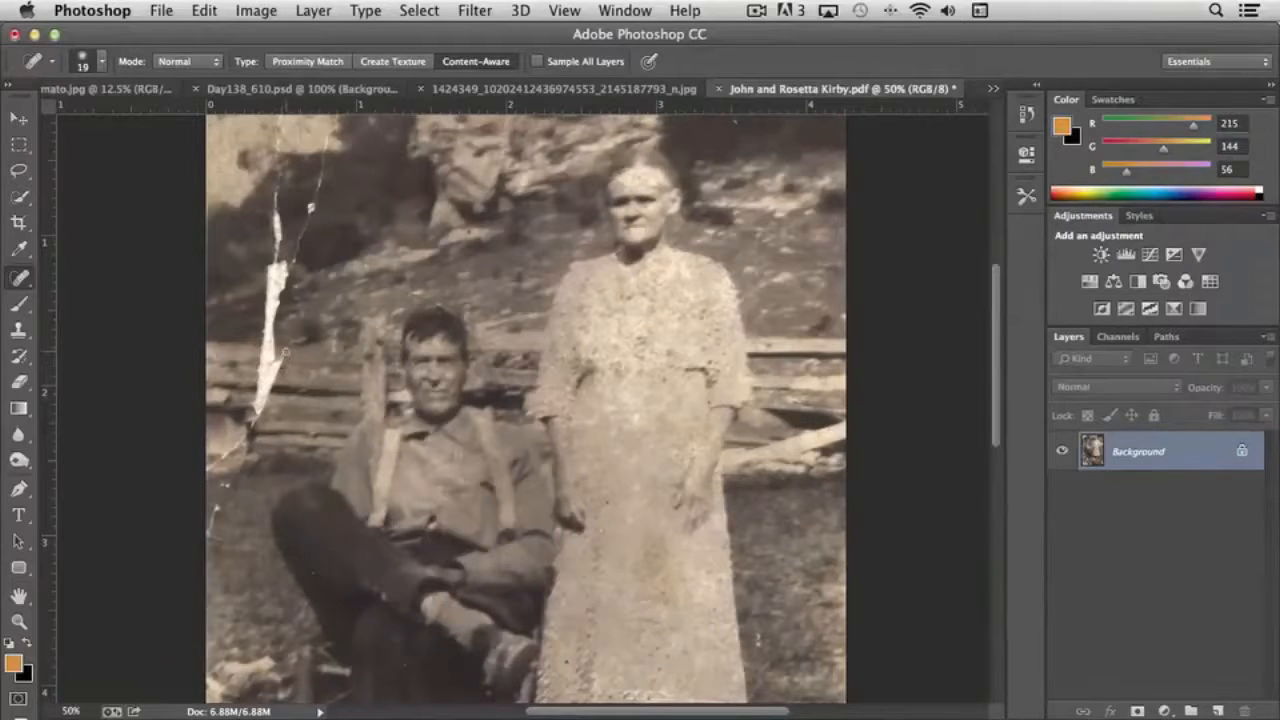
{"action": "mouse_move", "coordinate": [288, 352]}
{"action": "left_mouse_down"}
{"action": "mouse_move", "coordinate": [252, 350]}
{"action": "mouse_move", "coordinate": [285, 351]}
{"action": "mouse_move", "coordinate": [252, 353]}
{"action": "mouse_move", "coordinate": [288, 361]}
{"action": "mouse_move", "coordinate": [257, 358]}
{"action": "mouse_move", "coordinate": [259, 380]}
{"action": "mouse_move", "coordinate": [276, 369]}
{"action": "mouse_move", "coordinate": [268, 406]}
{"action": "left_mouse_up"}
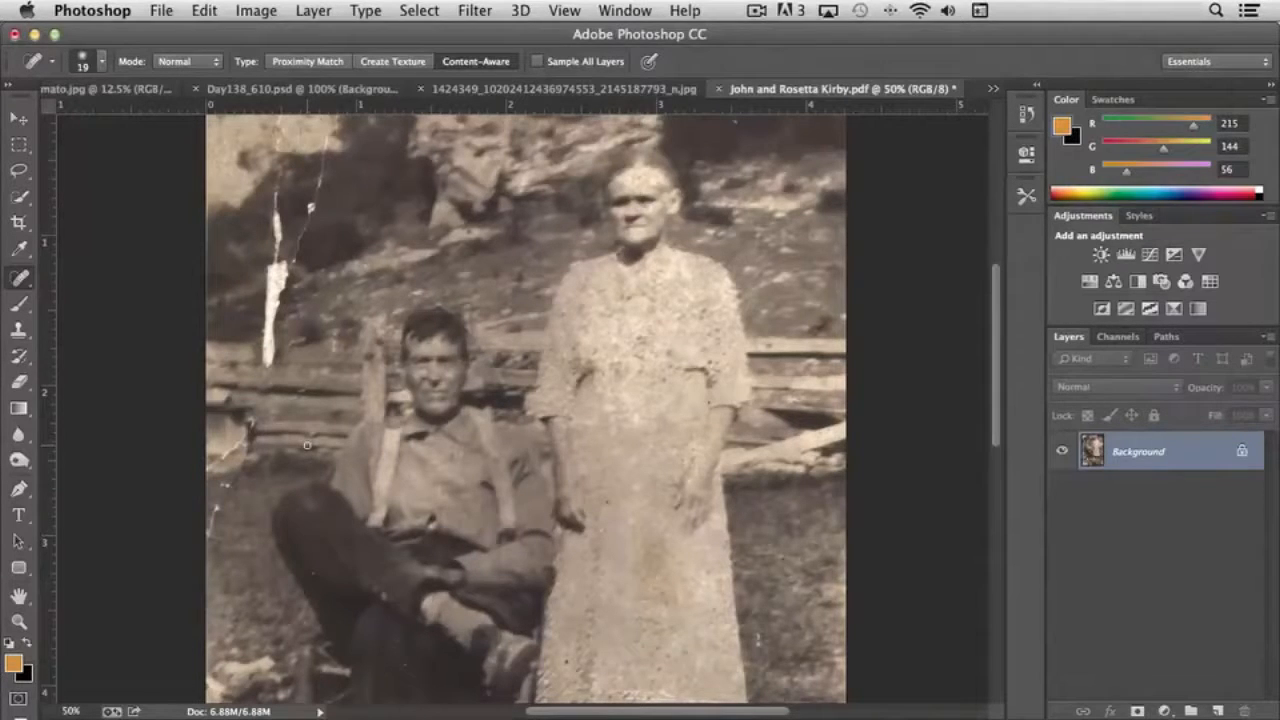
- Heal the remaining wide part of the white tear, its leftover spot and its narrow upper end
{"action": "mouse_move", "coordinate": [272, 360]}
{"action": "left_mouse_down"}
{"action": "mouse_move", "coordinate": [259, 353]}
{"action": "mouse_move", "coordinate": [272, 348]}
{"action": "left_mouse_up"}
{"action": "mouse_move", "coordinate": [289, 263]}
{"action": "left_mouse_down"}
{"action": "mouse_move", "coordinate": [268, 290]}
{"action": "mouse_move", "coordinate": [286, 286]}
{"action": "mouse_move", "coordinate": [270, 303]}
{"action": "mouse_move", "coordinate": [284, 278]}
{"action": "mouse_move", "coordinate": [258, 318]}
{"action": "mouse_move", "coordinate": [279, 320]}
{"action": "mouse_move", "coordinate": [264, 347]}
{"action": "left_mouse_up"}
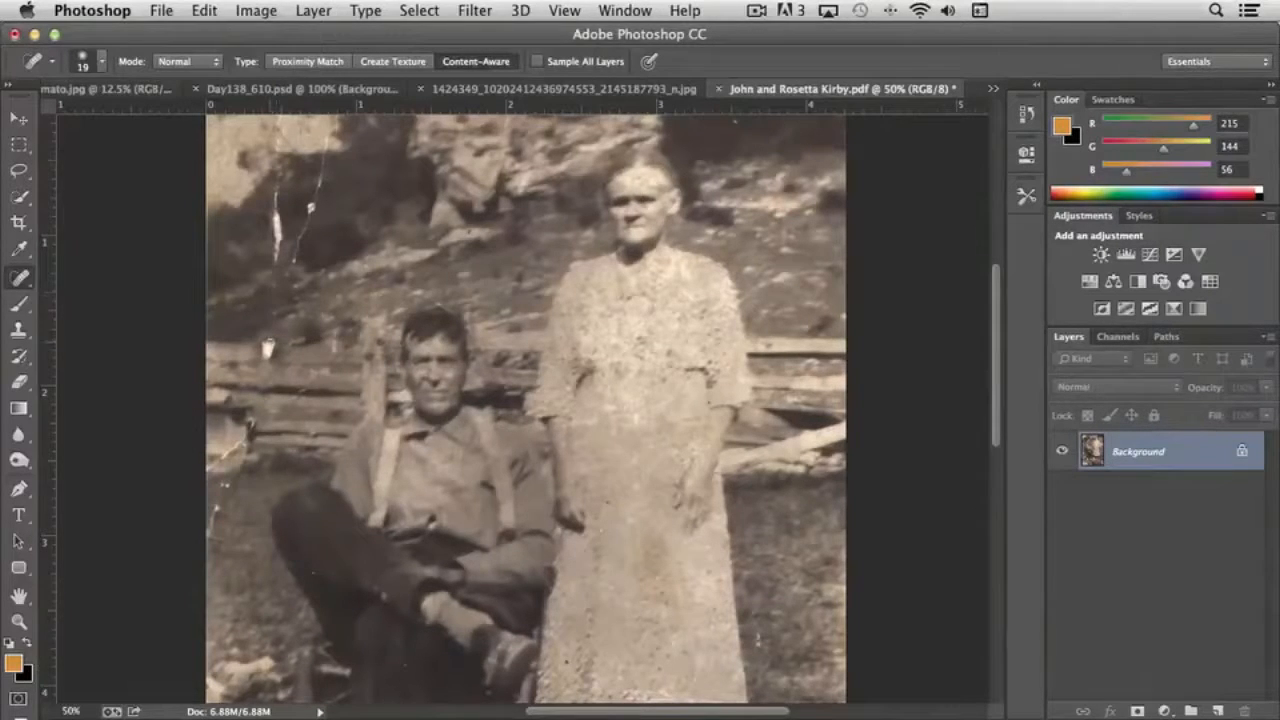
{"action": "mouse_move", "coordinate": [278, 342]}
{"action": "left_mouse_down"}
{"action": "mouse_move", "coordinate": [262, 345]}
{"action": "mouse_move", "coordinate": [280, 354]}
{"action": "mouse_move", "coordinate": [260, 352]}
{"action": "mouse_move", "coordinate": [282, 360]}
{"action": "left_mouse_up"}
{"action": "left_click_drag", "start_coordinate": [276, 172], "coordinate": [274, 258]}
- Switch to the Healing Brush, set its size to 31 px and heal the thin crack crossing the dark trees
{"action": "left_click", "coordinate": [19, 279]}
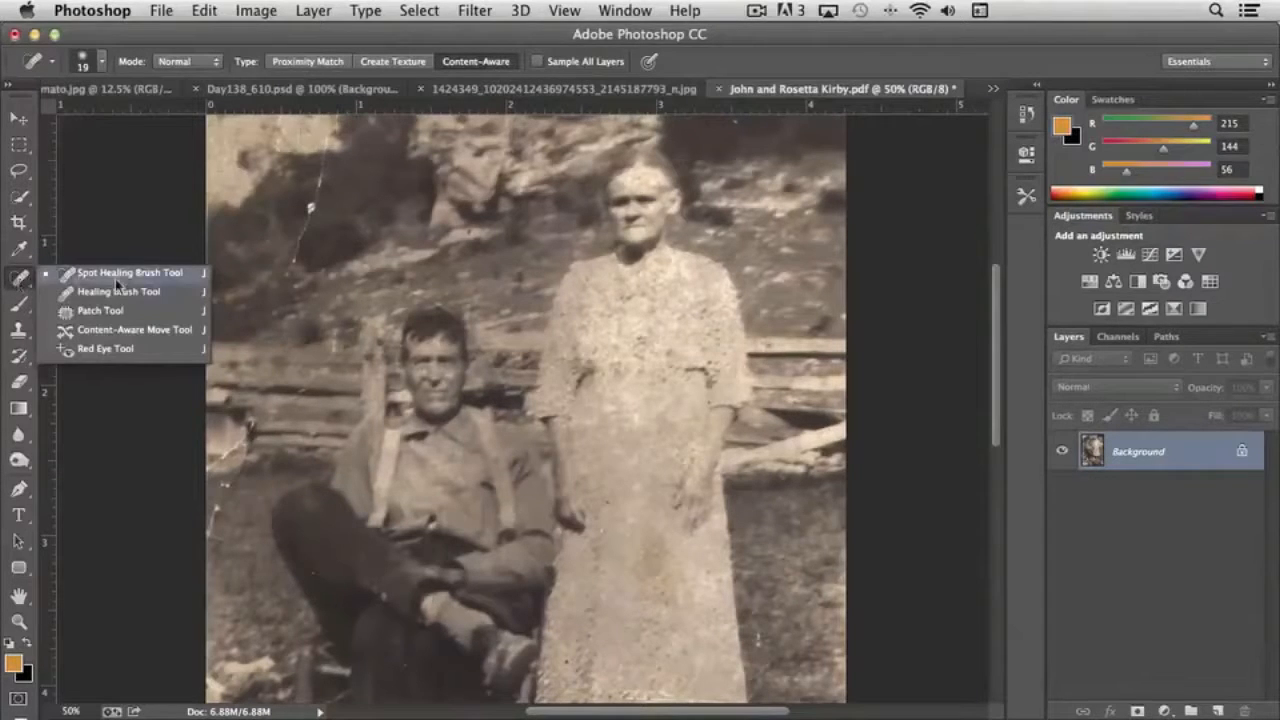
{"action": "left_click", "coordinate": [120, 297]}
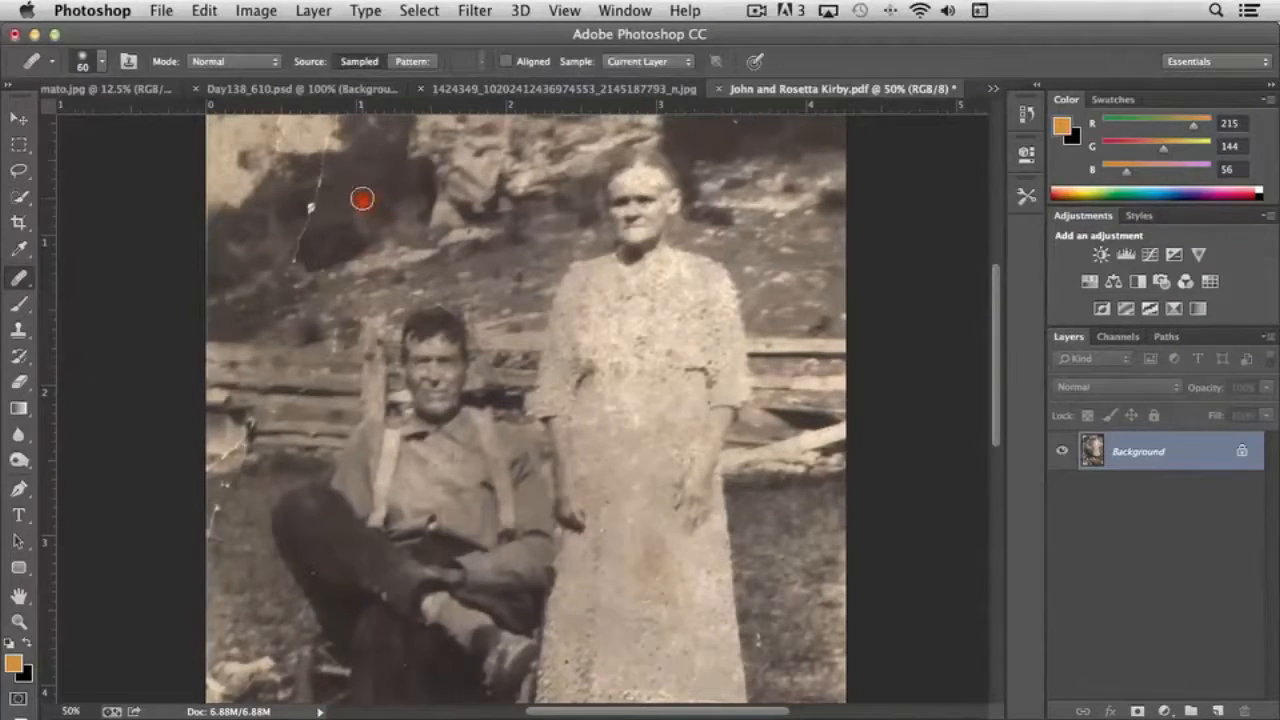
{"action": "left_click", "coordinate": [104, 62]}
{"action": "left_click_drag", "start_coordinate": [90, 118], "coordinate": [62, 120]}
{"action": "left_click", "coordinate": [318, 170]}
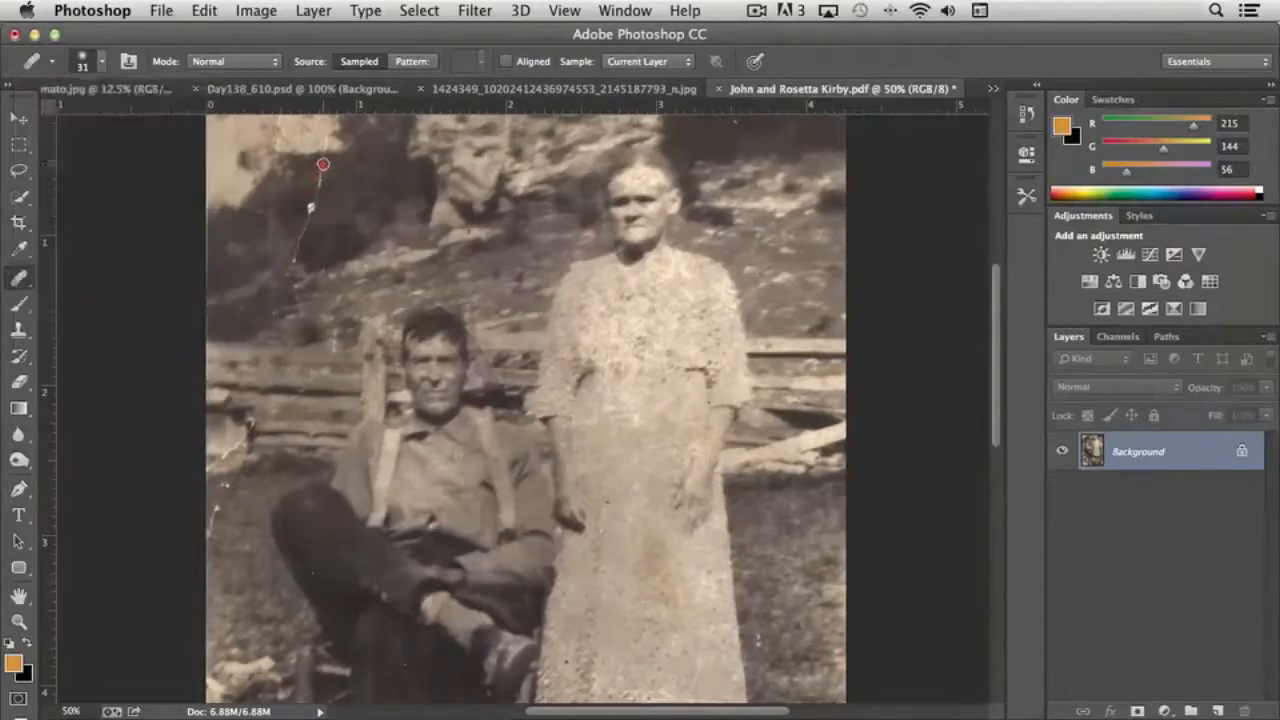
{"action": "left_click_drag", "start_coordinate": [322, 162], "coordinate": [290, 262]}
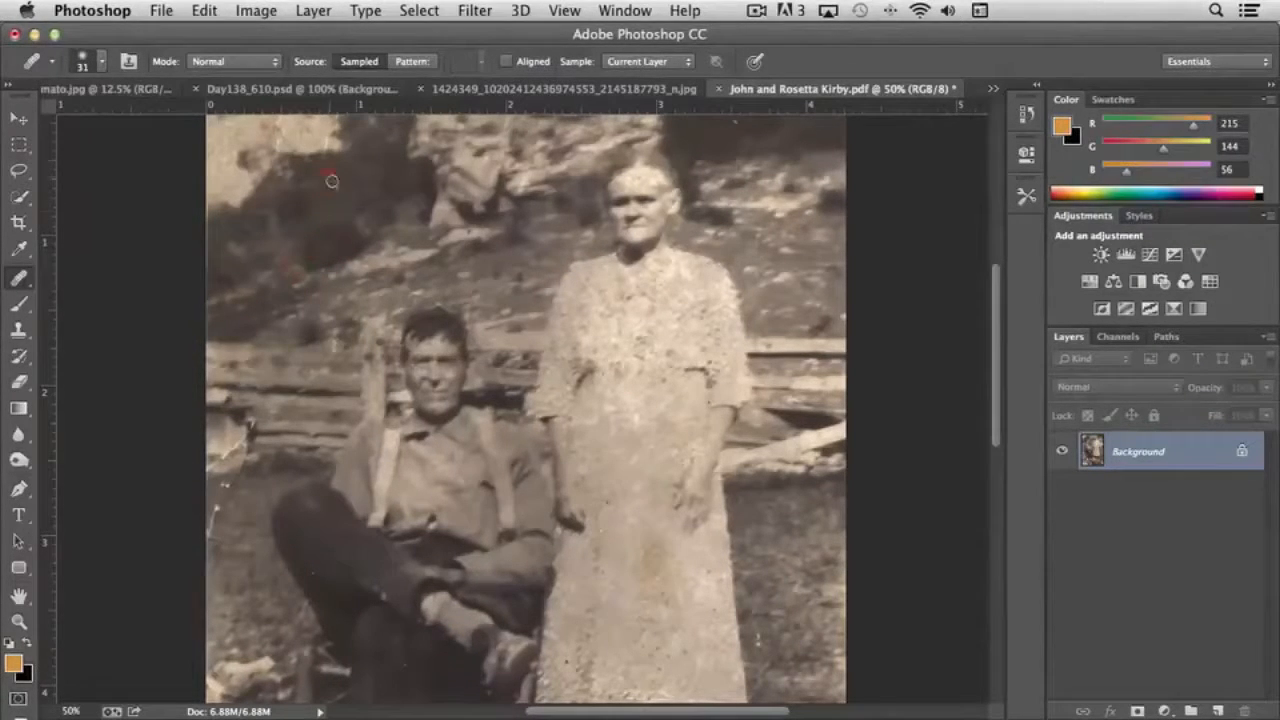
- Retouch the remaining marks in the dark trees and hillside and around the seated man's collar with the Healing Brush
{"action": "left_click_drag", "start_coordinate": [340, 204], "coordinate": [336, 265]}
{"action": "left_click", "coordinate": [351, 298]}
{"action": "left_click", "coordinate": [367, 243]}
{"action": "left_click", "coordinate": [341, 229]}
{"action": "left_click", "coordinate": [302, 262]}
{"action": "left_click", "coordinate": [315, 277]}
{"action": "left_click", "coordinate": [394, 275]}
{"action": "left_click", "coordinate": [379, 251]}
{"action": "left_click", "coordinate": [366, 300]}
{"action": "left_click", "coordinate": [478, 421]}
{"action": "left_click", "coordinate": [488, 431]}
{"action": "left_click", "coordinate": [453, 420]}
{"action": "left_click", "coordinate": [452, 408]}
{"action": "left_click", "coordinate": [324, 297]}
{"action": "left_click", "coordinate": [312, 295]}
{"action": "left_click", "coordinate": [316, 257]}
{"action": "left_click", "coordinate": [12, 286]}
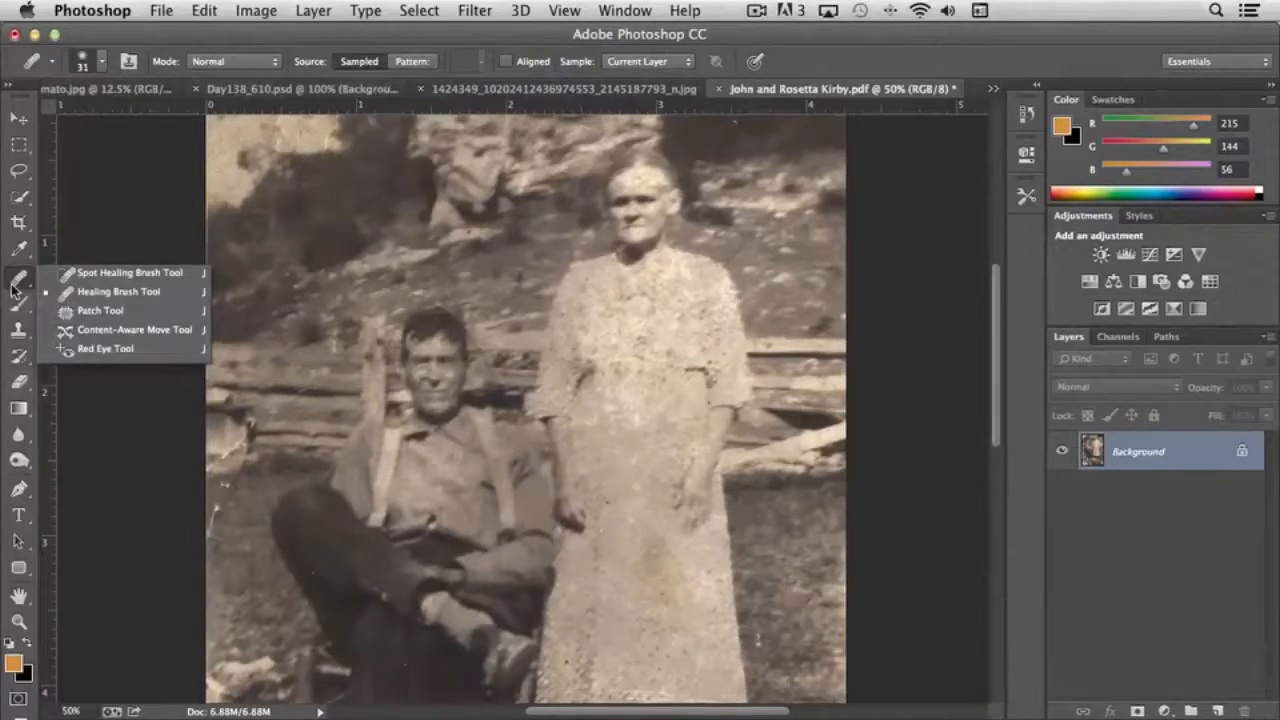
{"action": "left_click", "coordinate": [116, 292]}
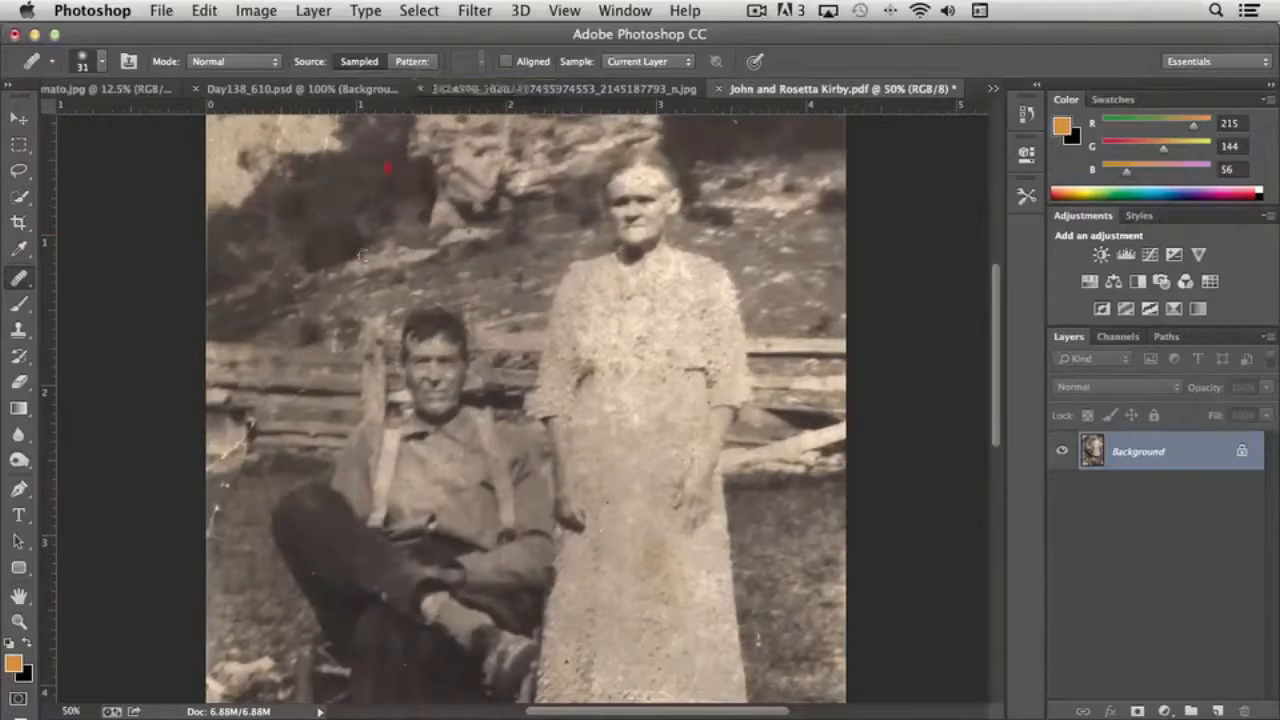
- Use the Patch tool in Green_Tomato.jpg to replace the blemish on the pale tomato in the lower left corner with clean skin, and deselect
{"action": "left_click", "coordinate": [31, 281]}
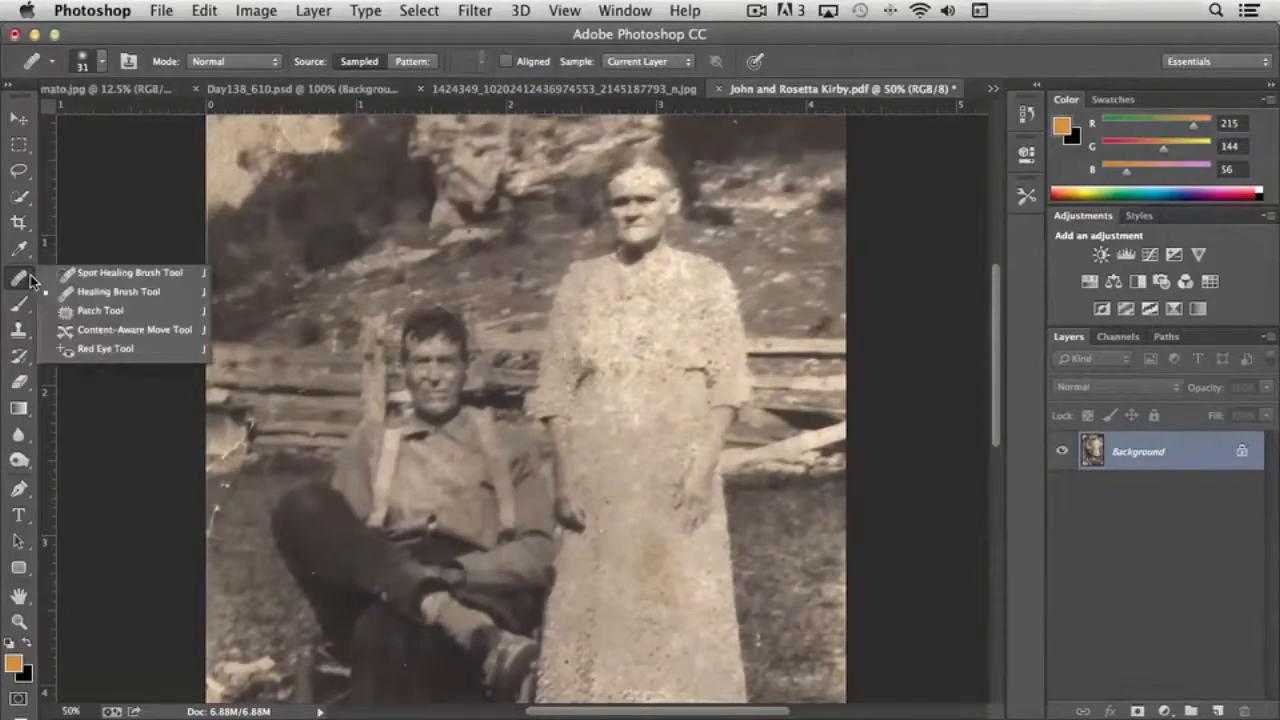
{"action": "left_click", "coordinate": [95, 311]}
{"action": "scroll", "coordinate": [105, 322], "scroll_direction": "up", "scroll_amount": 1}
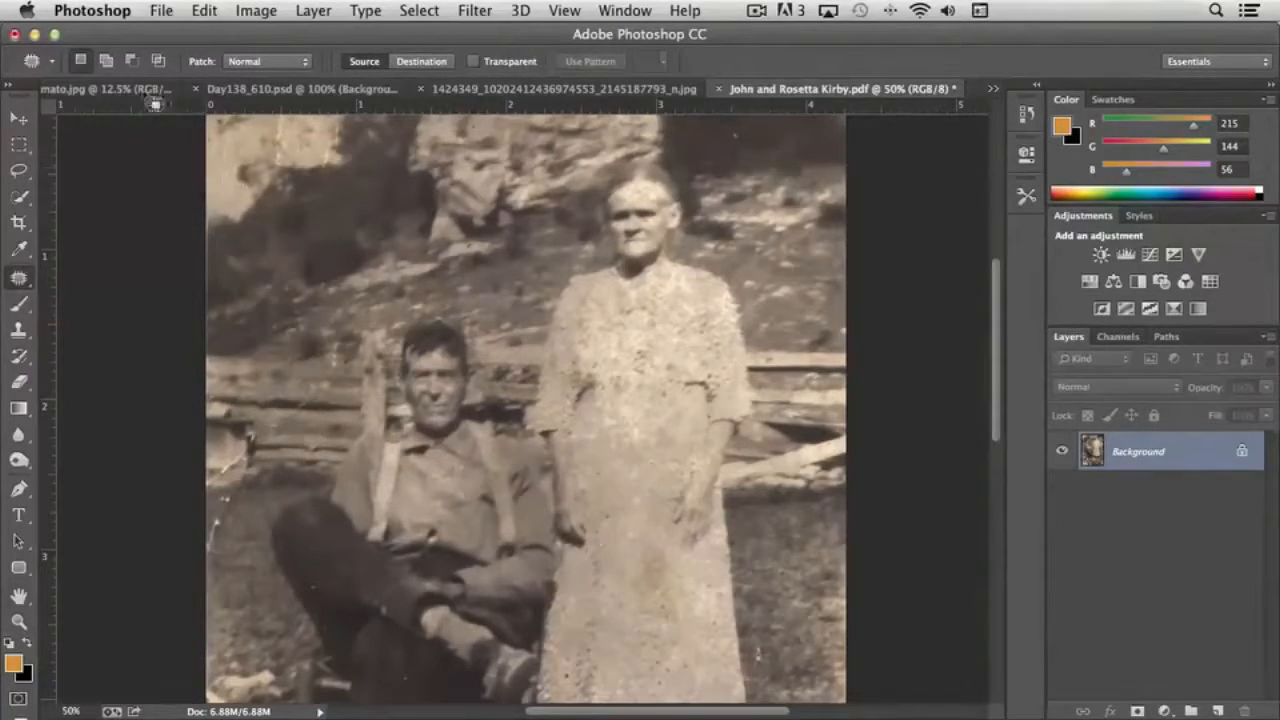
{"action": "left_click", "coordinate": [130, 92]}
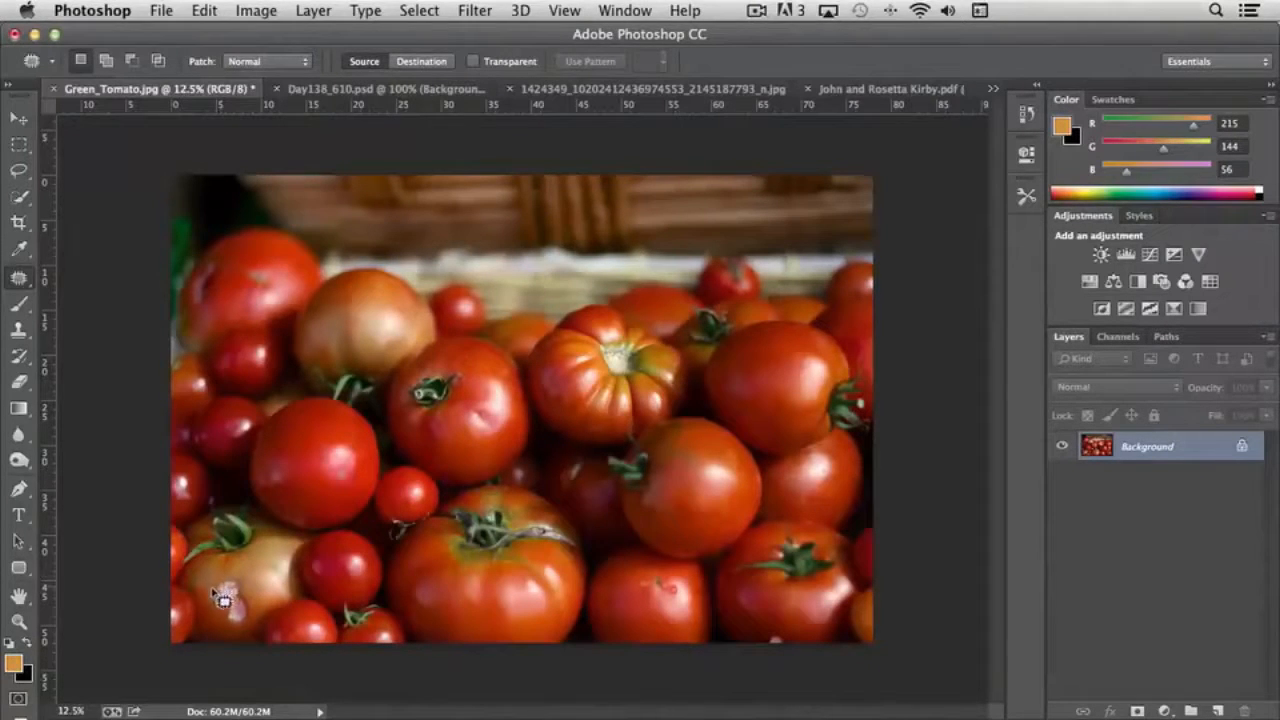
{"action": "mouse_move", "coordinate": [231, 627]}
{"action": "left_mouse_down"}
{"action": "mouse_move", "coordinate": [242, 642]}
{"action": "mouse_move", "coordinate": [263, 634]}
{"action": "mouse_move", "coordinate": [250, 596]}
{"action": "left_mouse_up"}
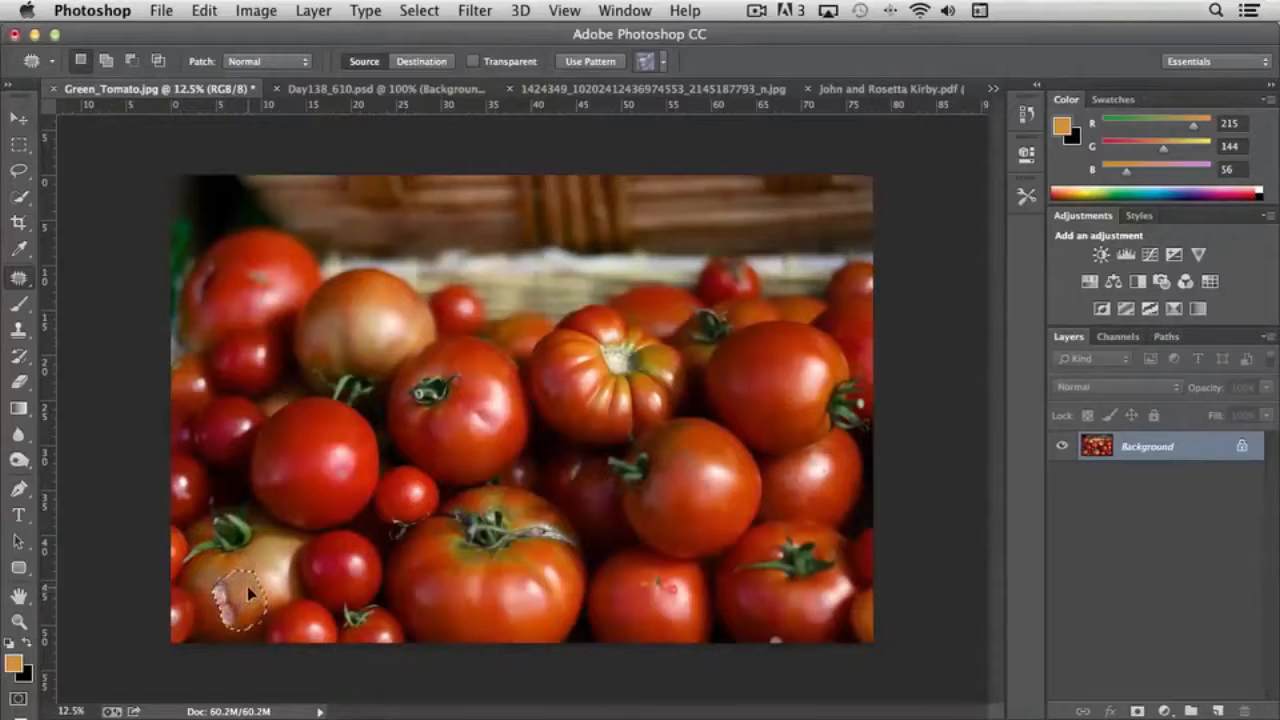
{"action": "left_click_drag", "start_coordinate": [247, 586], "coordinate": [266, 583]}
{"action": "left_click_drag", "start_coordinate": [265, 580], "coordinate": [266, 580]}
{"action": "key", "text": "ctrl+d"}
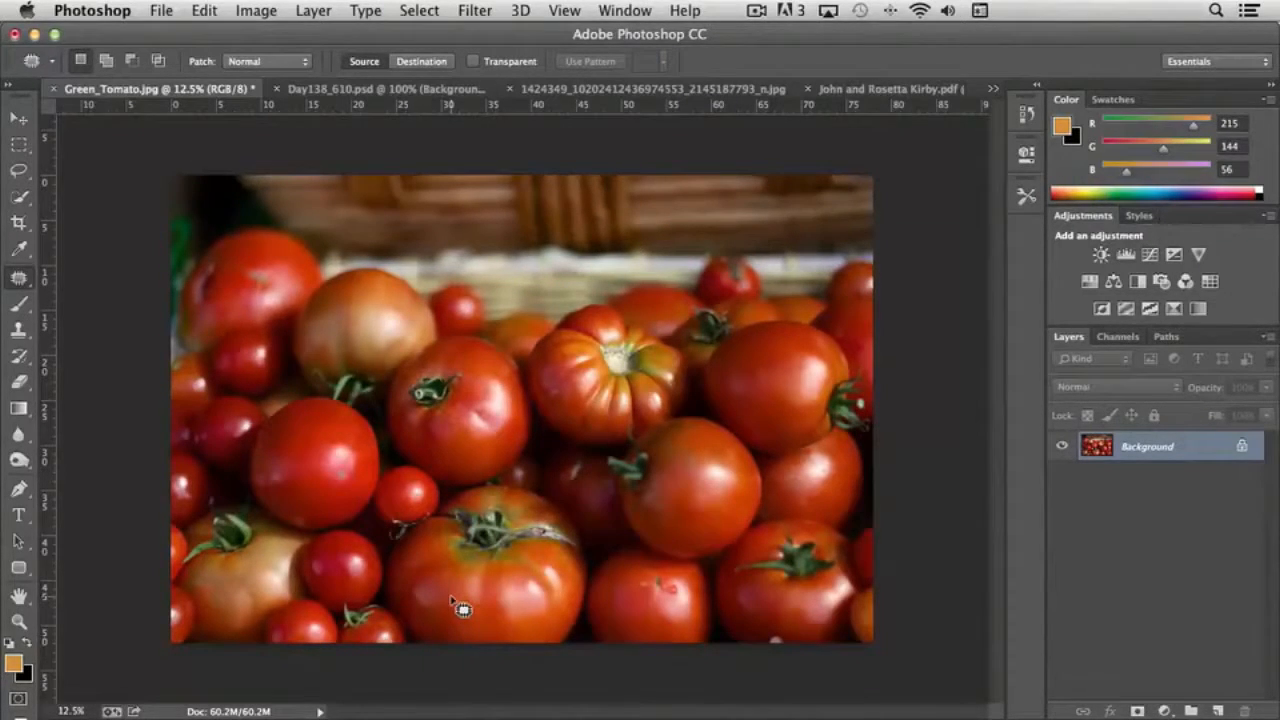
- Touch up the small mark left on the patched pale tomato with the Spot Healing Brush
{"action": "right_click", "coordinate": [26, 282]}
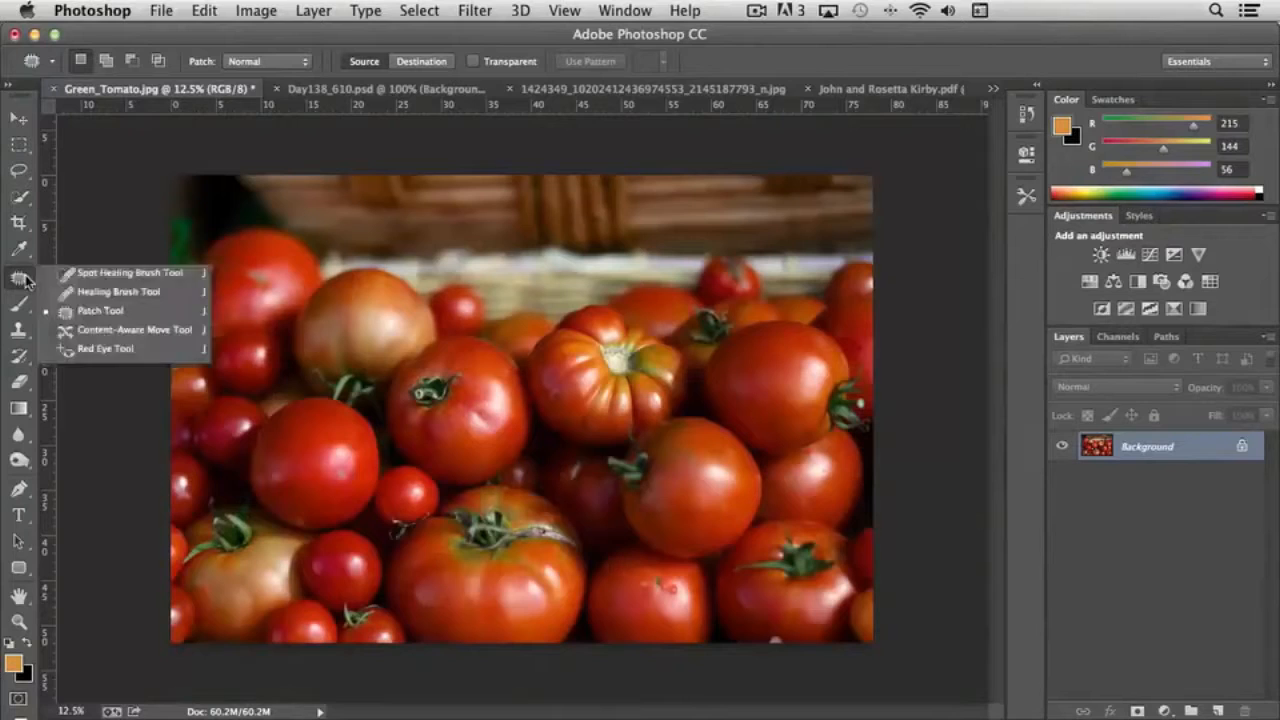
{"action": "left_click", "coordinate": [95, 270]}
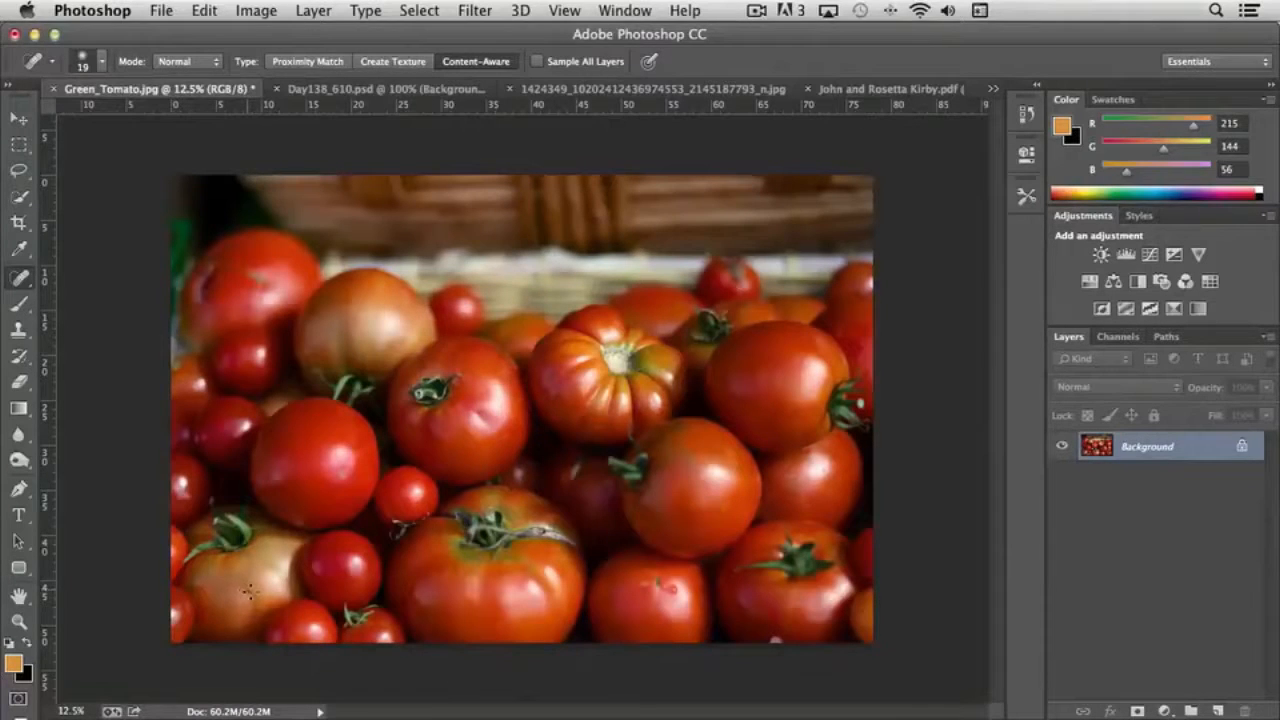
{"action": "mouse_move", "coordinate": [248, 590]}
{"action": "left_mouse_down"}
{"action": "mouse_move", "coordinate": [256, 612]}
{"action": "mouse_move", "coordinate": [251, 595]}
{"action": "left_mouse_up"}
{"action": "left_click", "coordinate": [19, 280]}
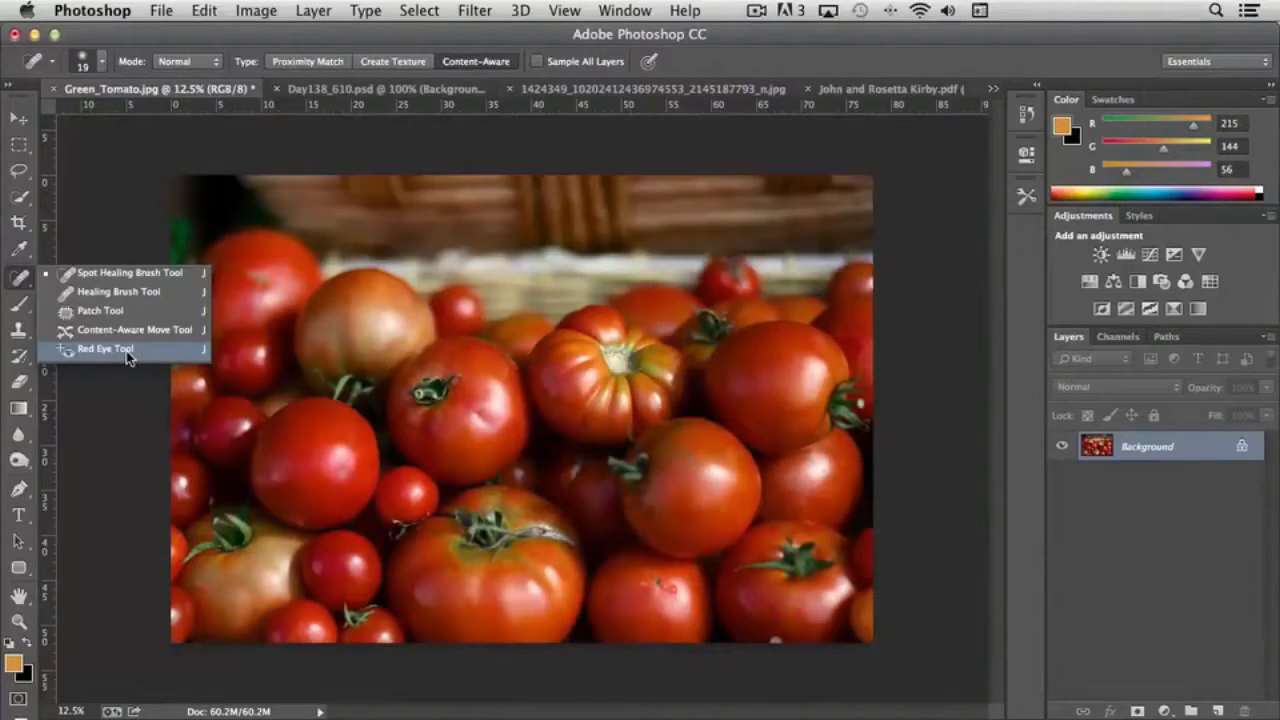
{"action": "left_click", "coordinate": [20, 283]}
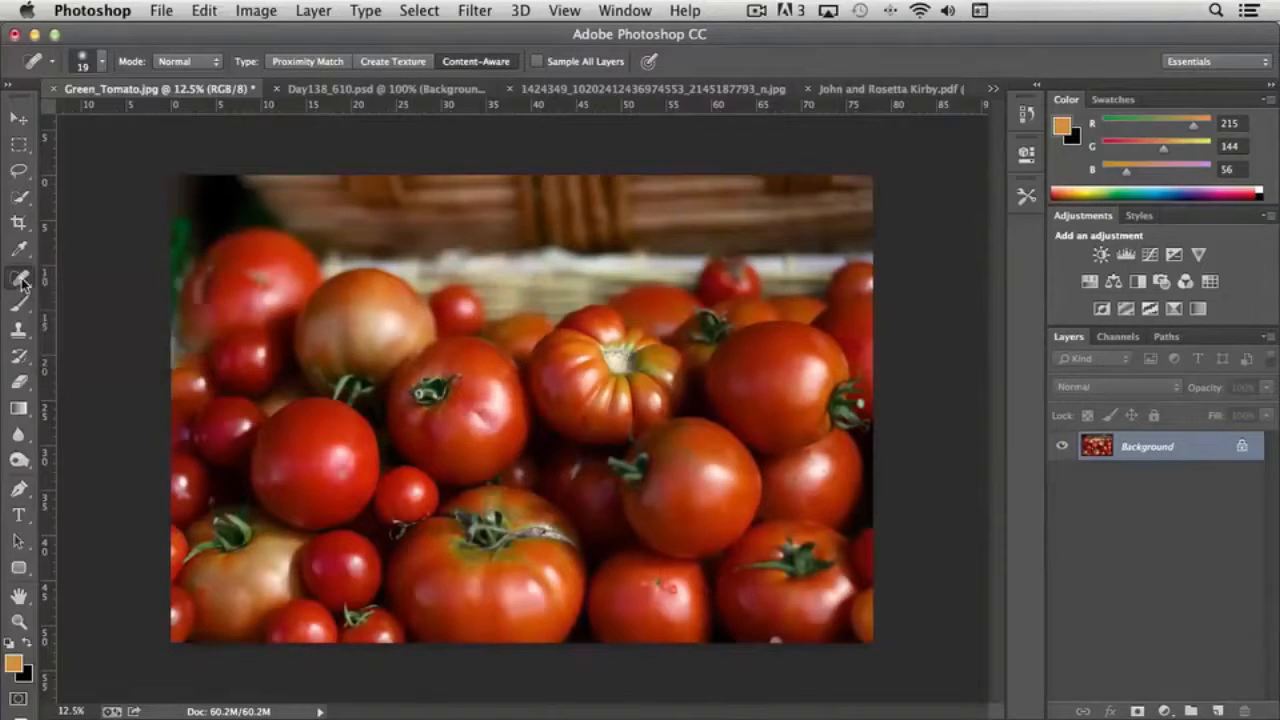
- Switch to the Clone Stamp tool and set its brush size to 47 px
{"action": "left_click", "coordinate": [20, 335]}
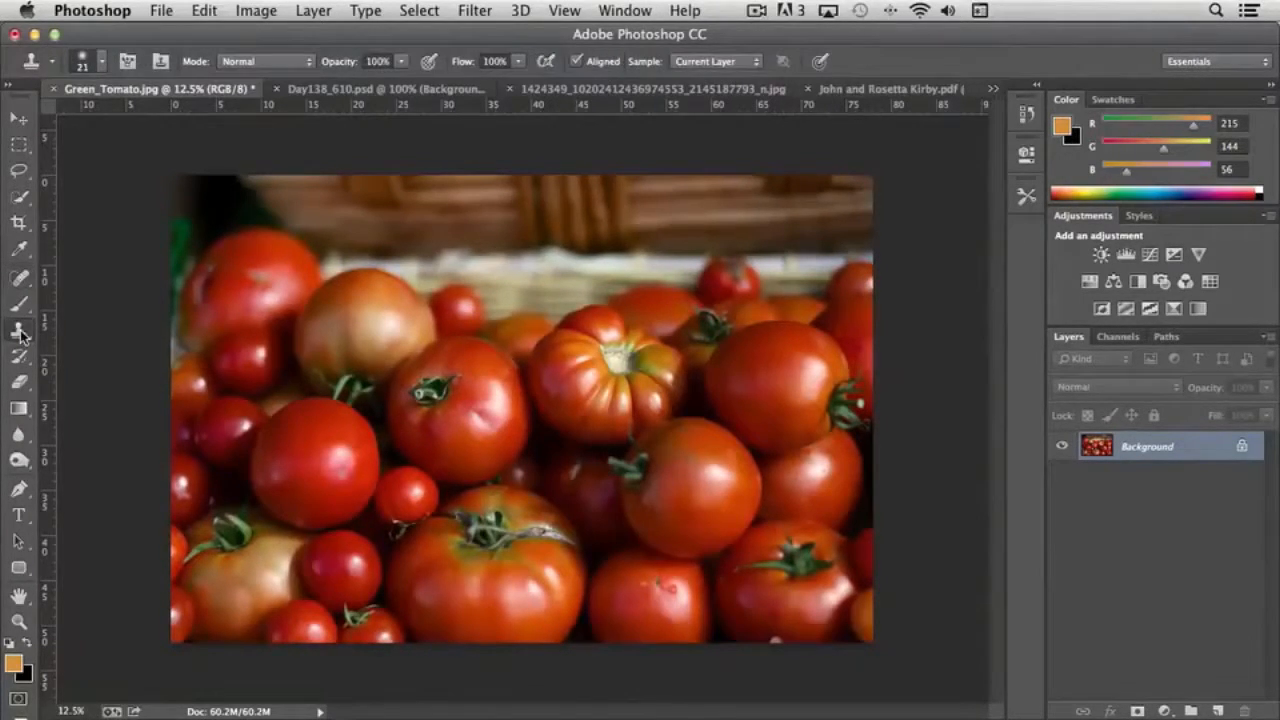
{"action": "right_click", "coordinate": [20, 335]}
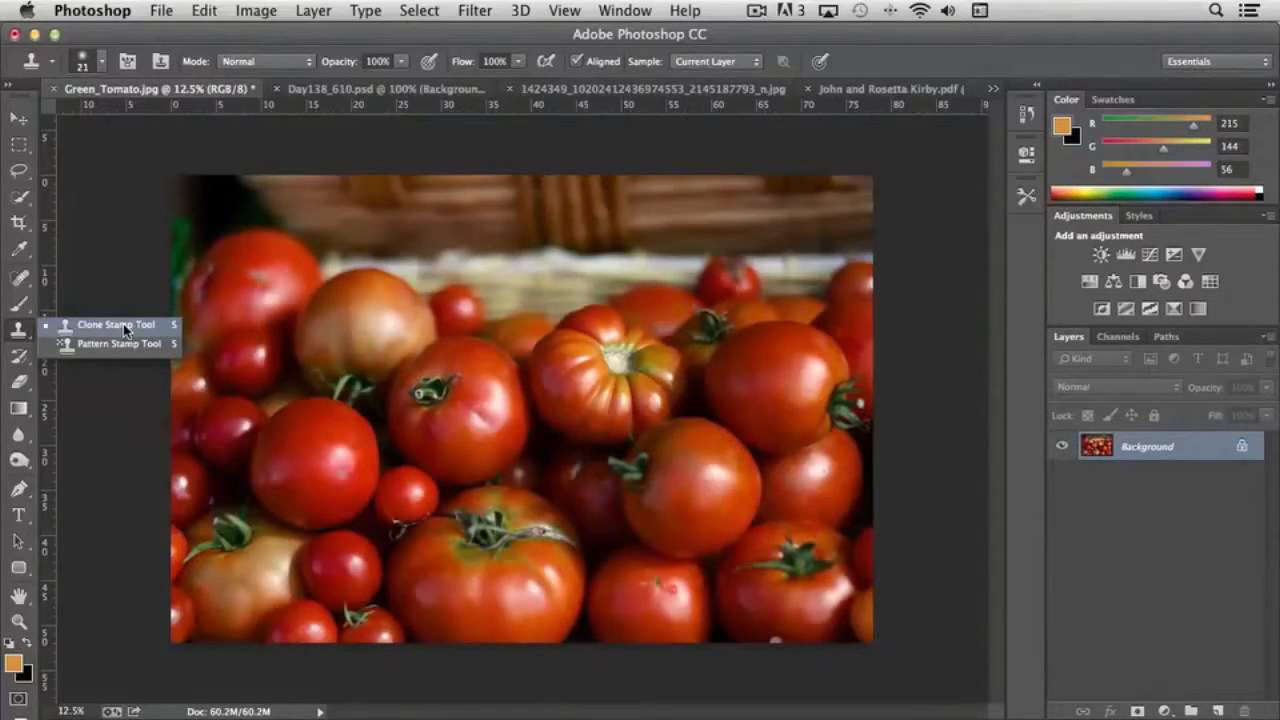
{"action": "left_click", "coordinate": [118, 325]}
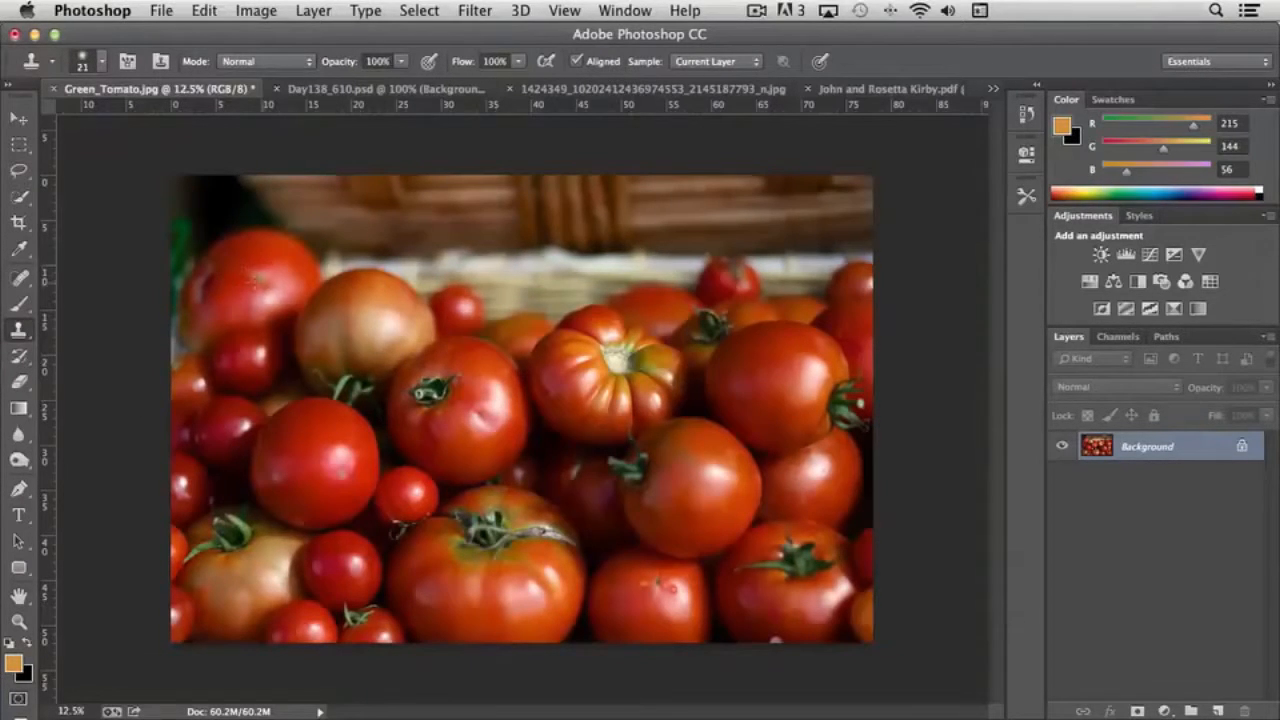
{"action": "left_click", "coordinate": [101, 61]}
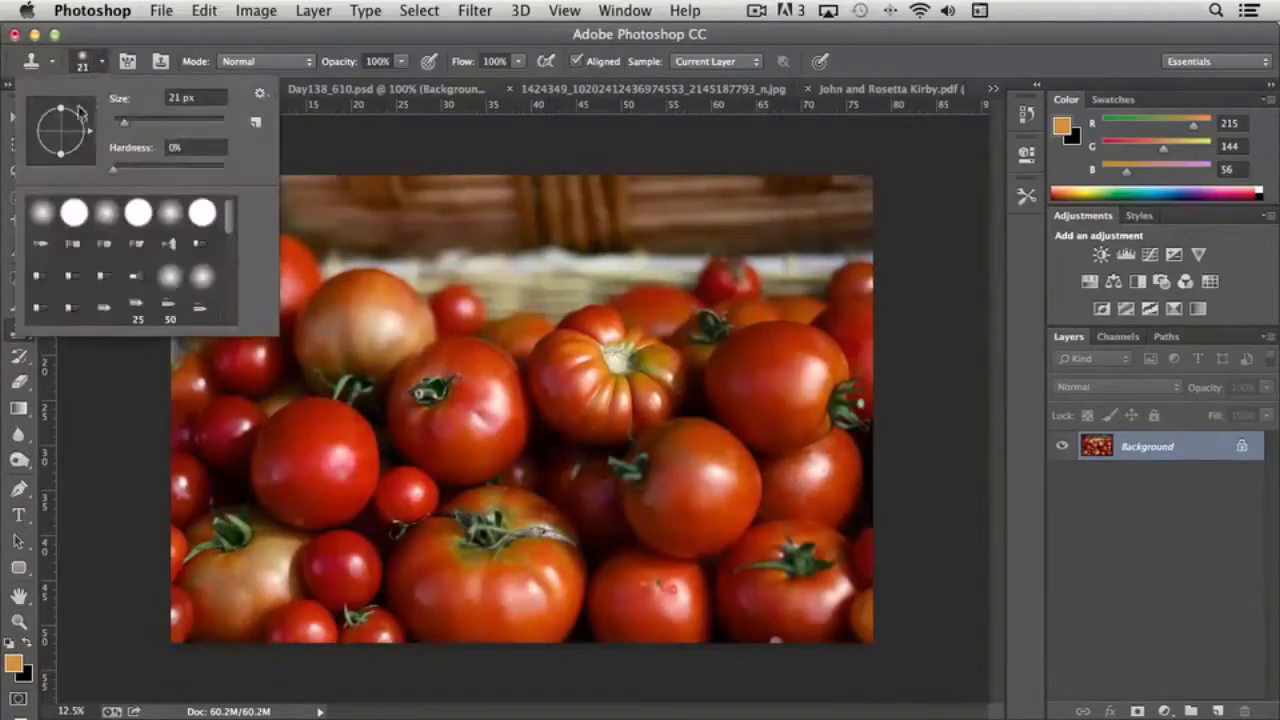
{"action": "left_click_drag", "start_coordinate": [124, 117], "coordinate": [139, 122]}
{"action": "left_click", "coordinate": [88, 60]}
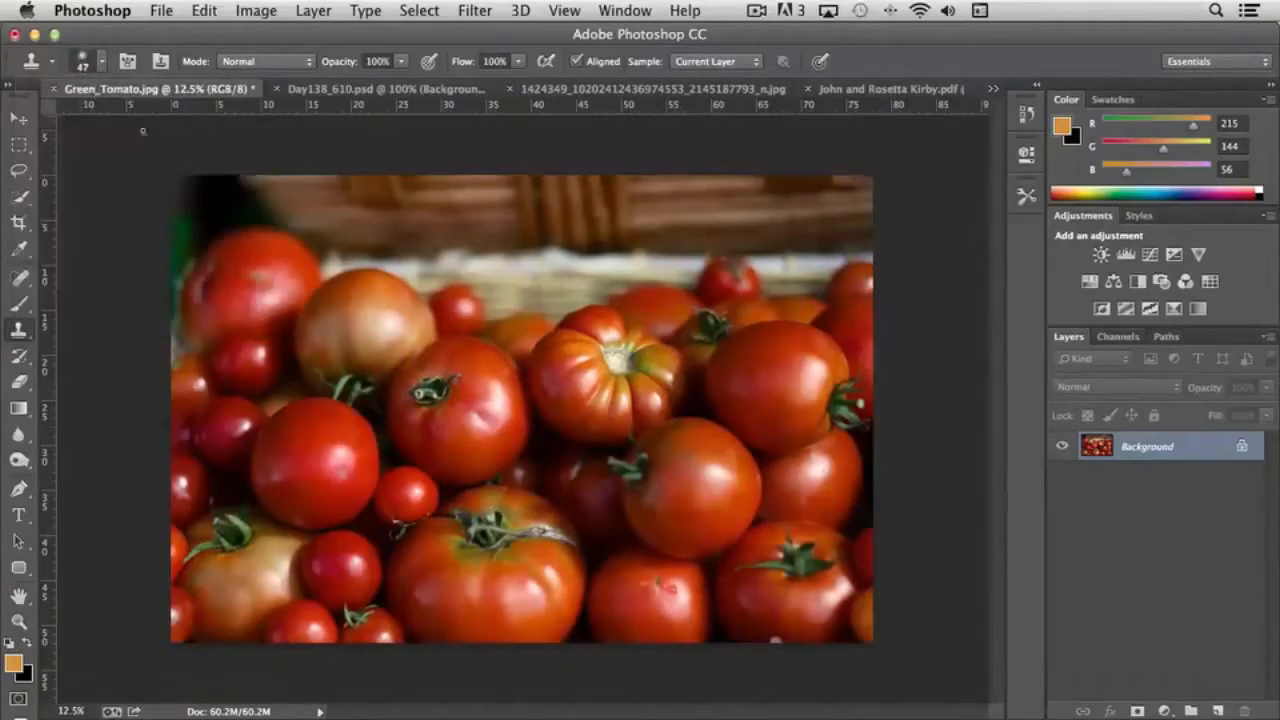
- Try cloning clean skin over the mark on the large red tomato in the photo's upper left corner, and undo it
{"action": "left_click", "coordinate": [230, 249], "text": "alt"}
{"action": "mouse_move", "coordinate": [225, 262]}
{"action": "left_mouse_down"}
{"action": "mouse_move", "coordinate": [268, 278]}
{"action": "mouse_move", "coordinate": [246, 266]}
{"action": "left_mouse_up"}
{"action": "key", "text": "super+z"}
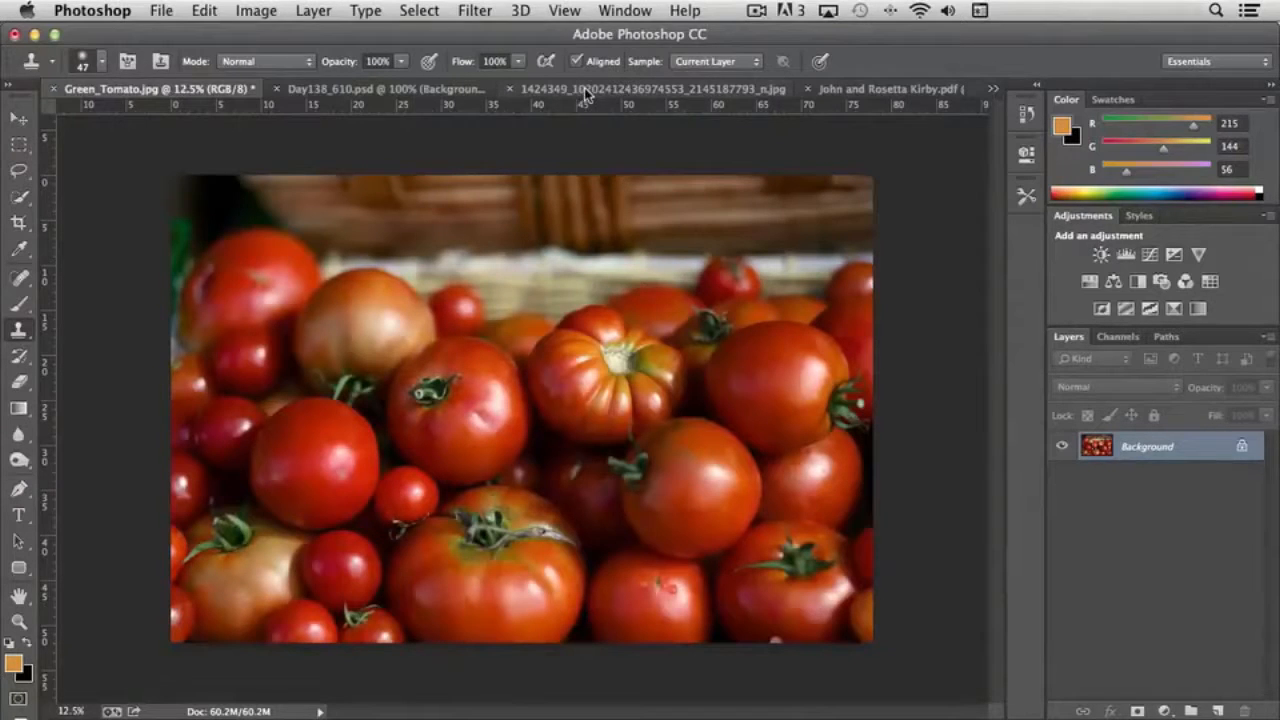
- In the old portrait PDF, sample the grass beside the seated man as the Clone Stamp source
{"action": "left_click", "coordinate": [880, 90]}
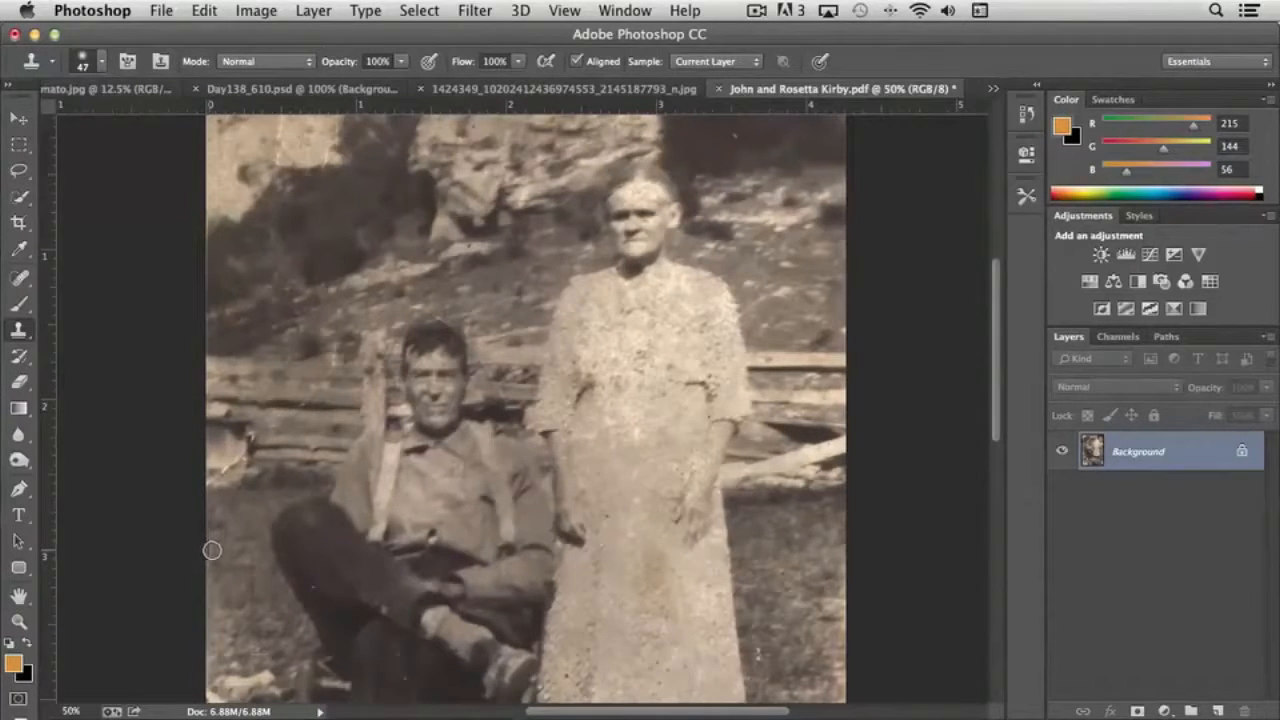
{"action": "left_click", "coordinate": [246, 601], "text": "alt"}
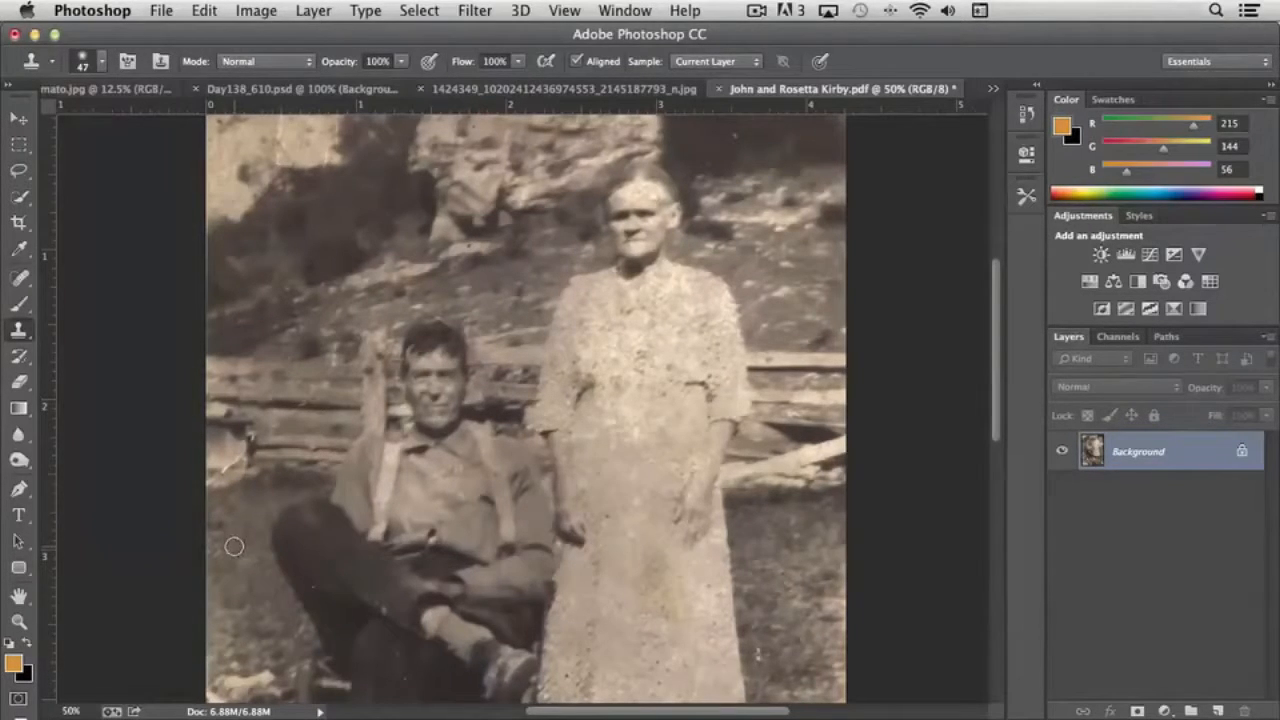
- Move the deer in the field photo about 1.19 in right and 0.22 in down with the Content-Aware Move tool, and deselect
{"action": "left_click", "coordinate": [21, 278]}
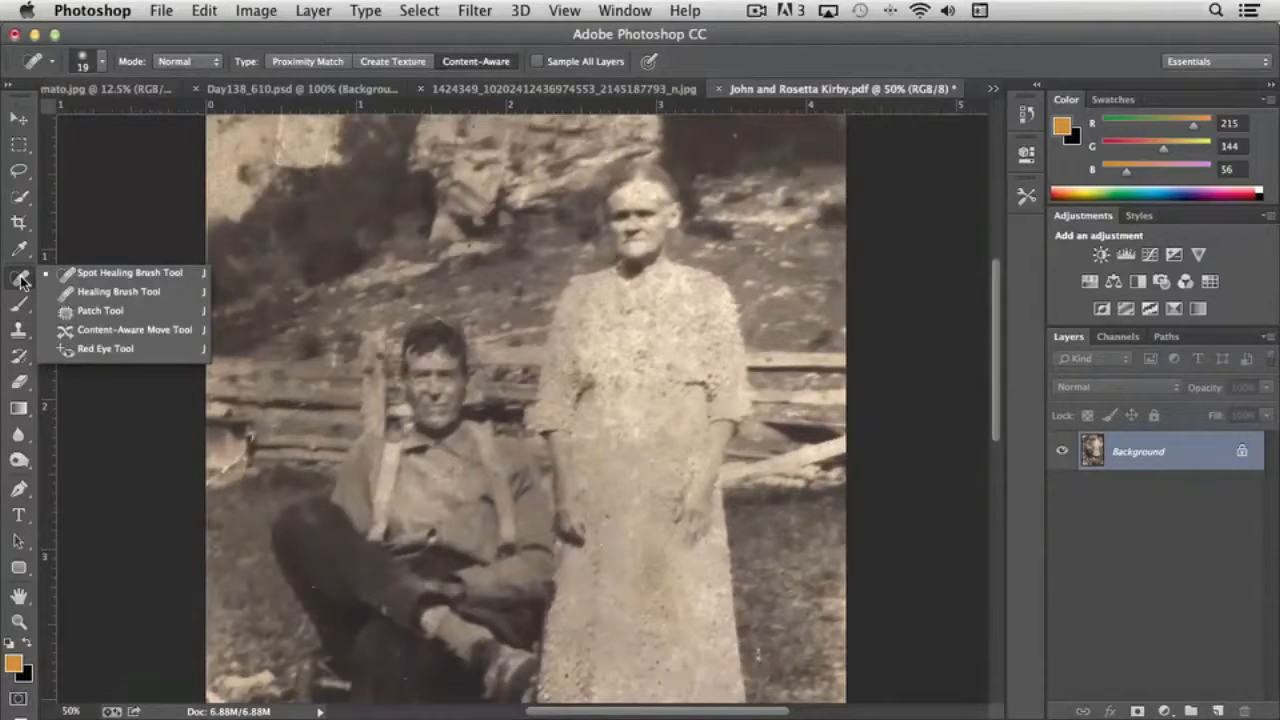
{"action": "left_click", "coordinate": [136, 330]}
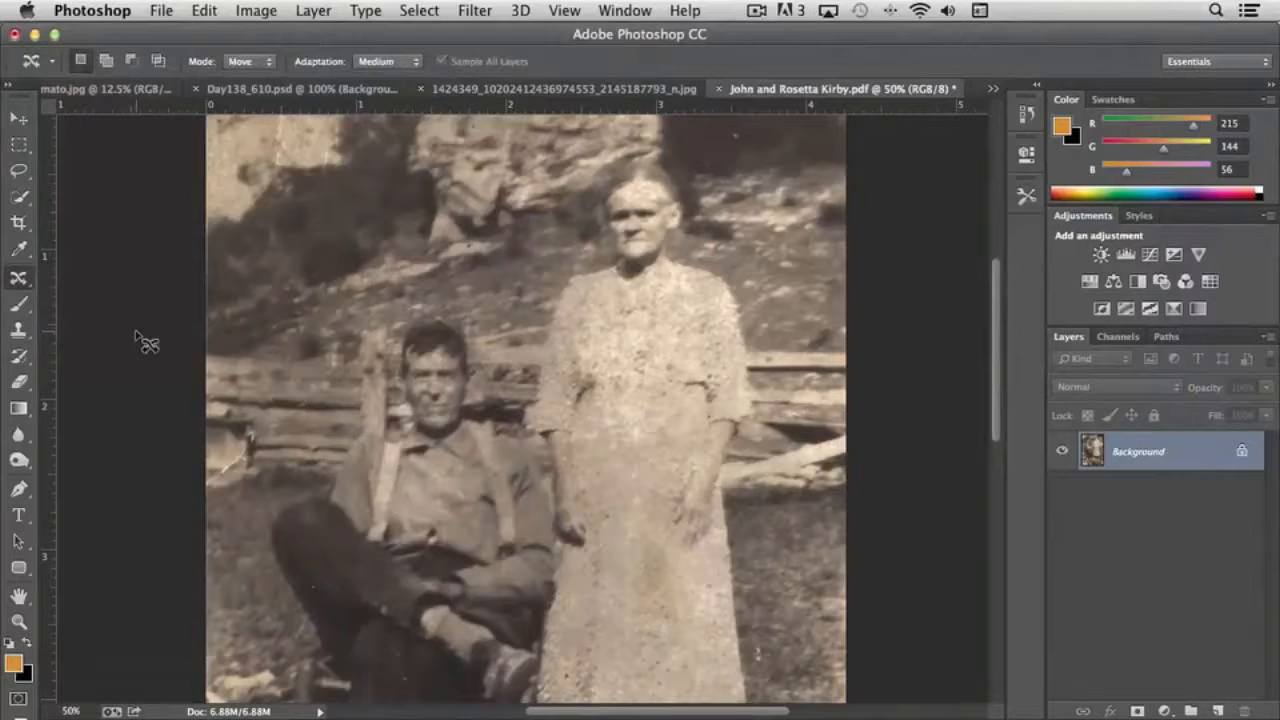
{"action": "left_click", "coordinate": [633, 90]}
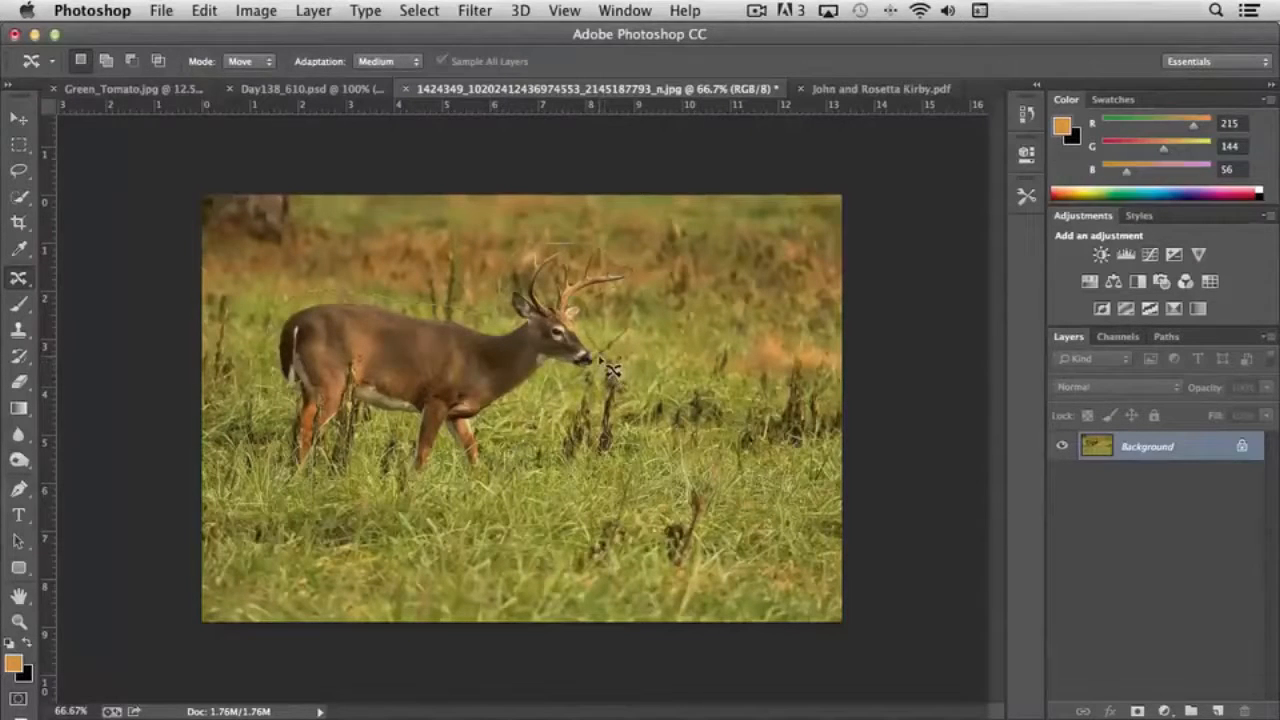
{"action": "mouse_move", "coordinate": [612, 370]}
{"action": "left_mouse_down"}
{"action": "mouse_move", "coordinate": [370, 295]}
{"action": "mouse_move", "coordinate": [605, 358]}
{"action": "left_mouse_up"}
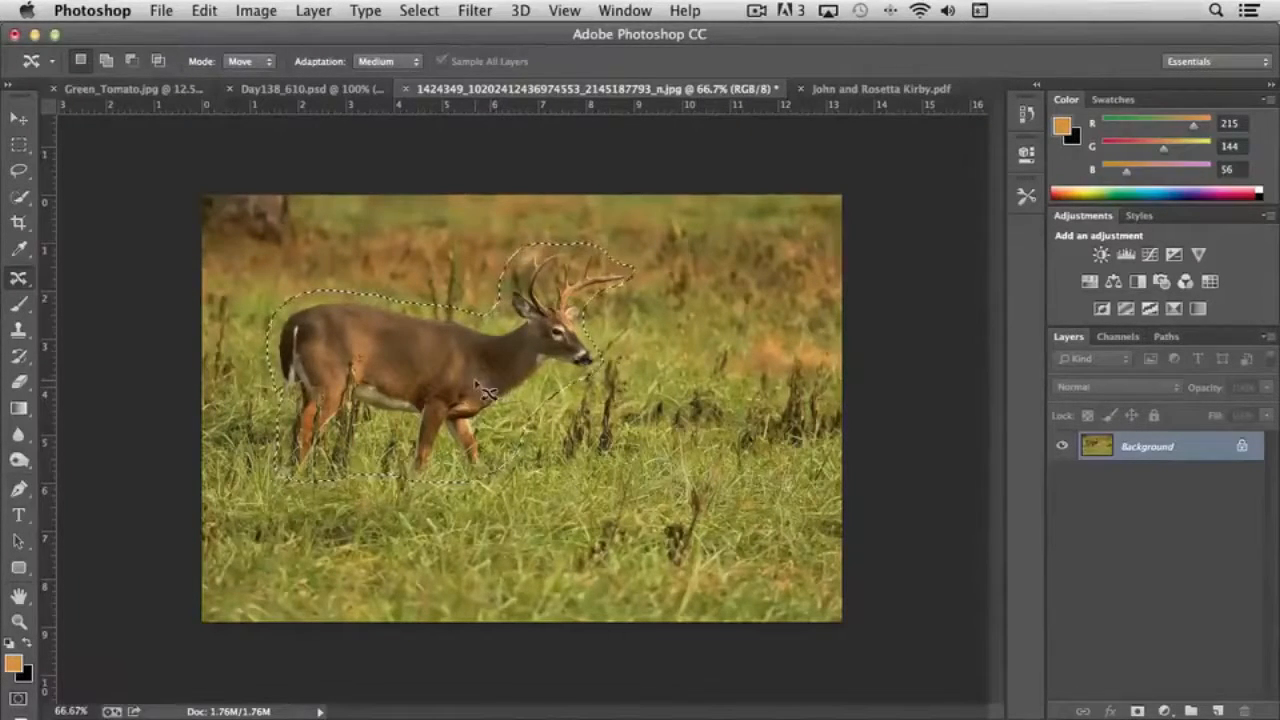
{"action": "left_click_drag", "start_coordinate": [487, 393], "coordinate": [532, 389]}
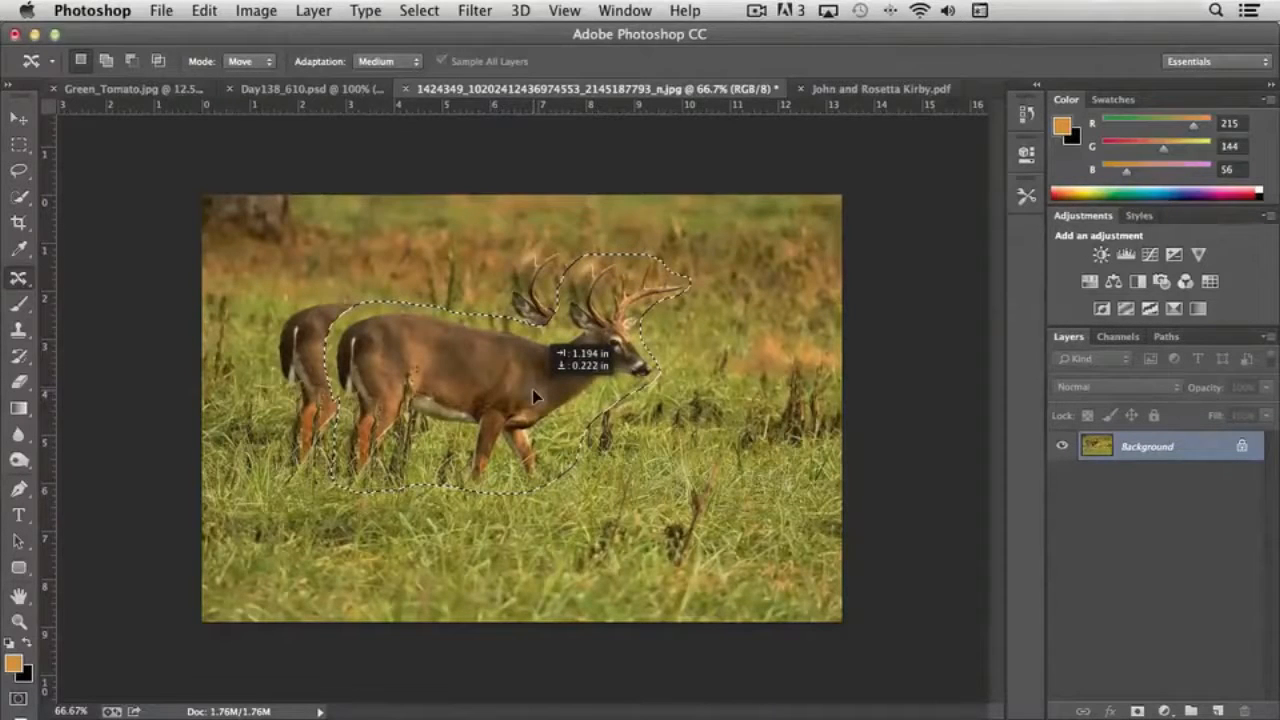
{"action": "left_click_drag", "start_coordinate": [532, 389], "coordinate": [532, 389]}
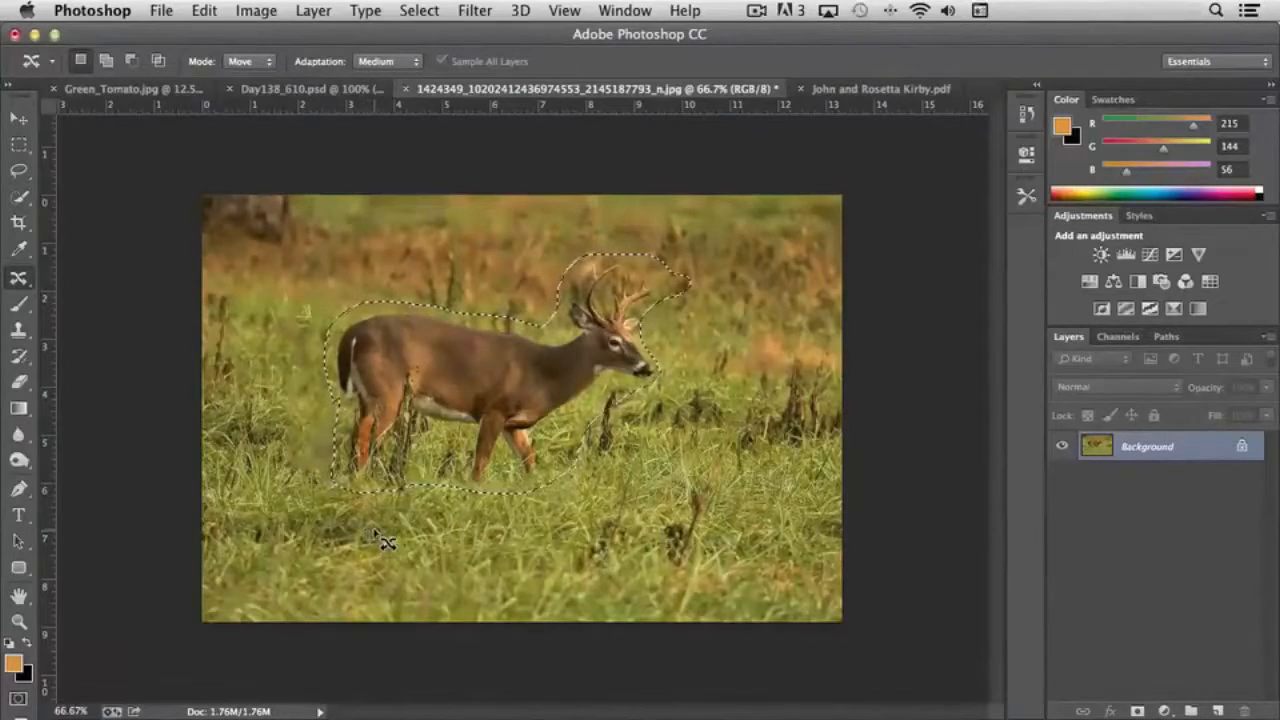
{"action": "key", "text": "super+d"}
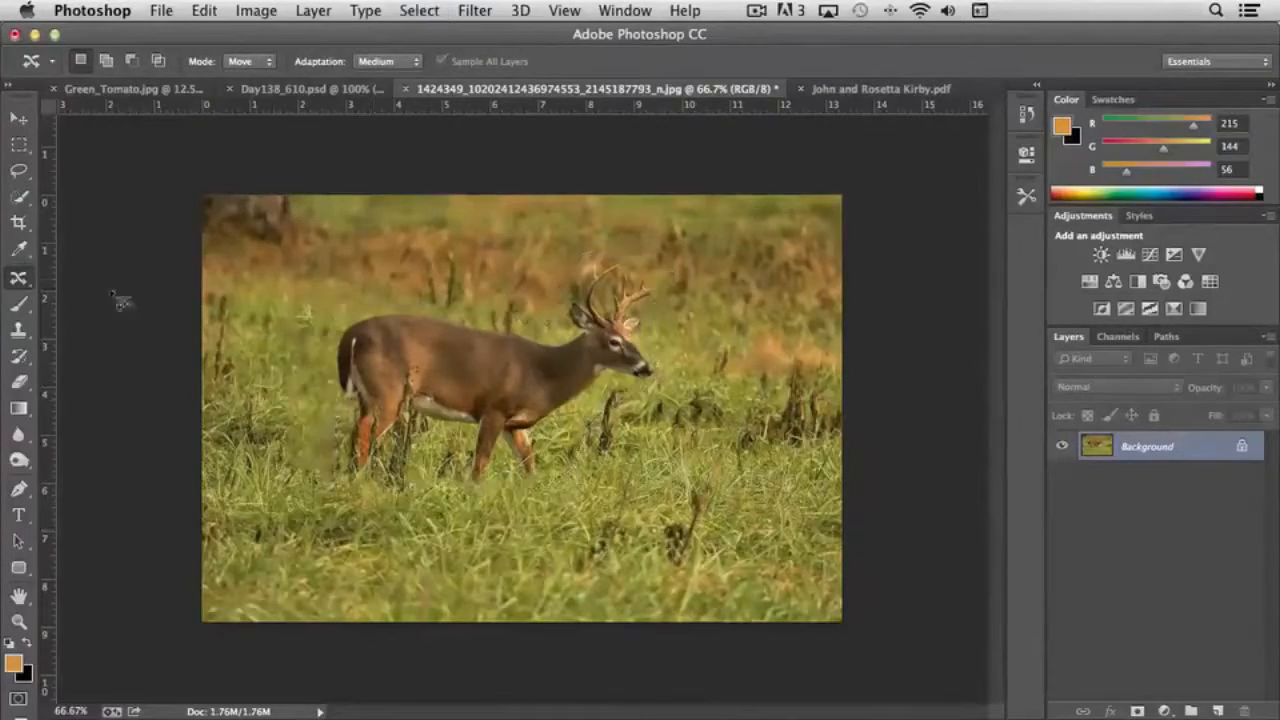
- Patch the smeared area behind the deer's hindquarters with clean grass from nearby using the Patch tool, and deselect
{"action": "left_click", "coordinate": [17, 281]}
{"action": "left_click", "coordinate": [104, 279]}
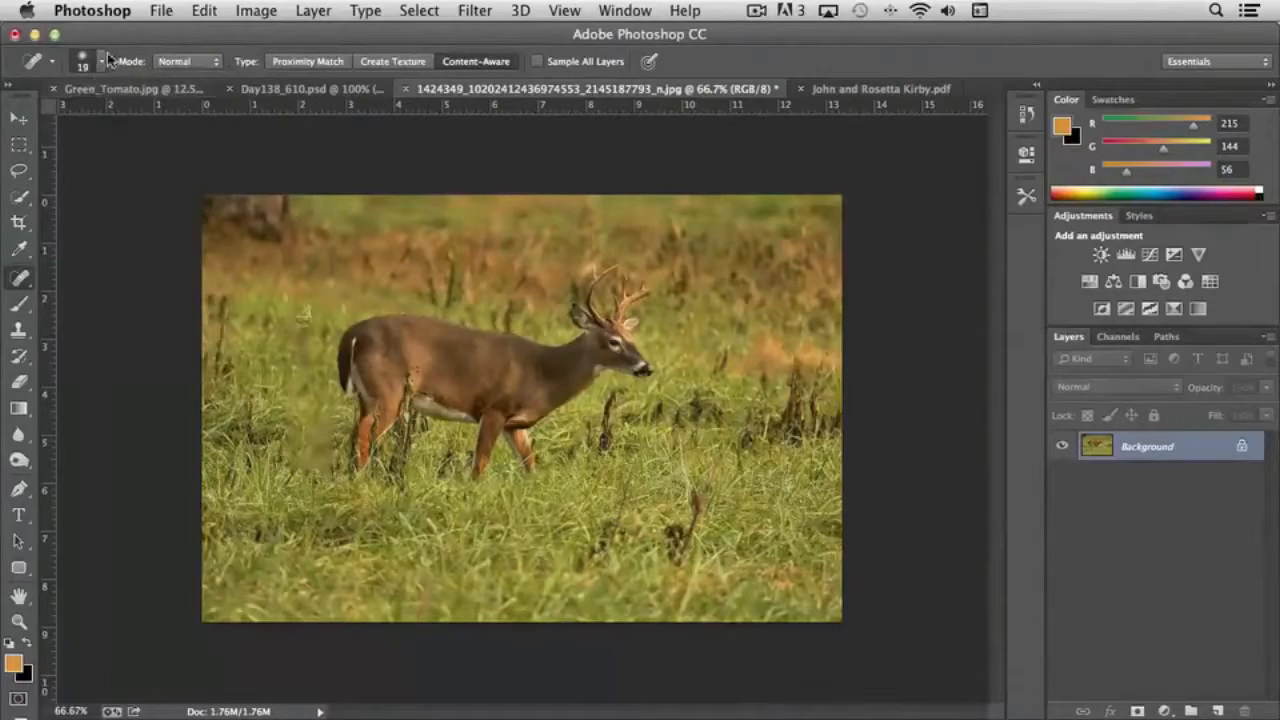
{"action": "left_click", "coordinate": [17, 281]}
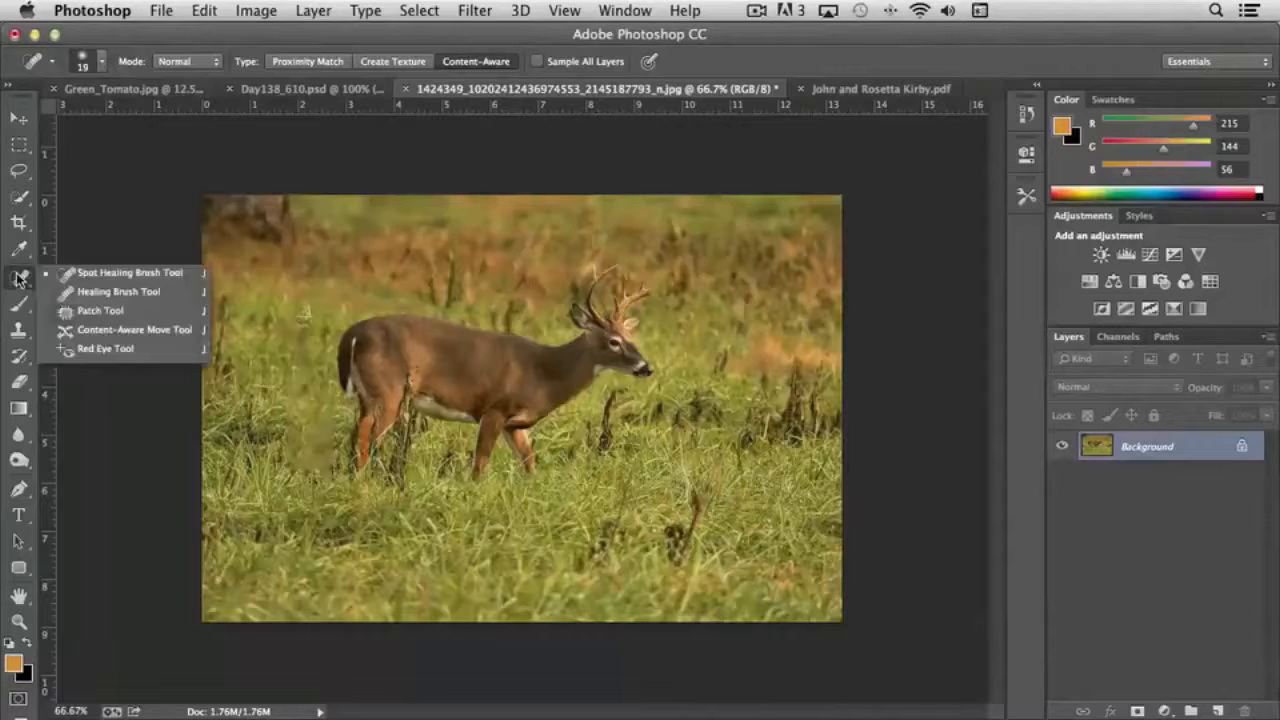
{"action": "left_click", "coordinate": [110, 320]}
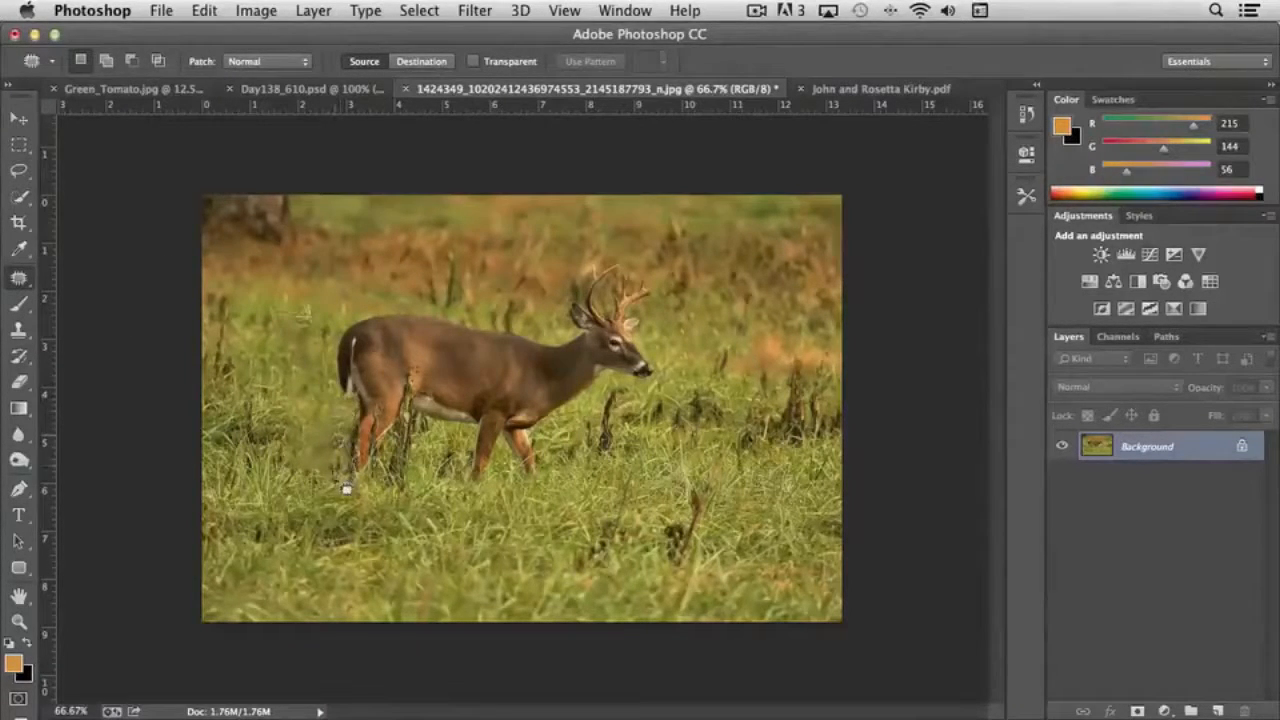
{"action": "mouse_move", "coordinate": [279, 391]}
{"action": "left_mouse_down"}
{"action": "mouse_move", "coordinate": [289, 329]}
{"action": "mouse_move", "coordinate": [303, 409]}
{"action": "mouse_move", "coordinate": [234, 398]}
{"action": "left_mouse_up"}
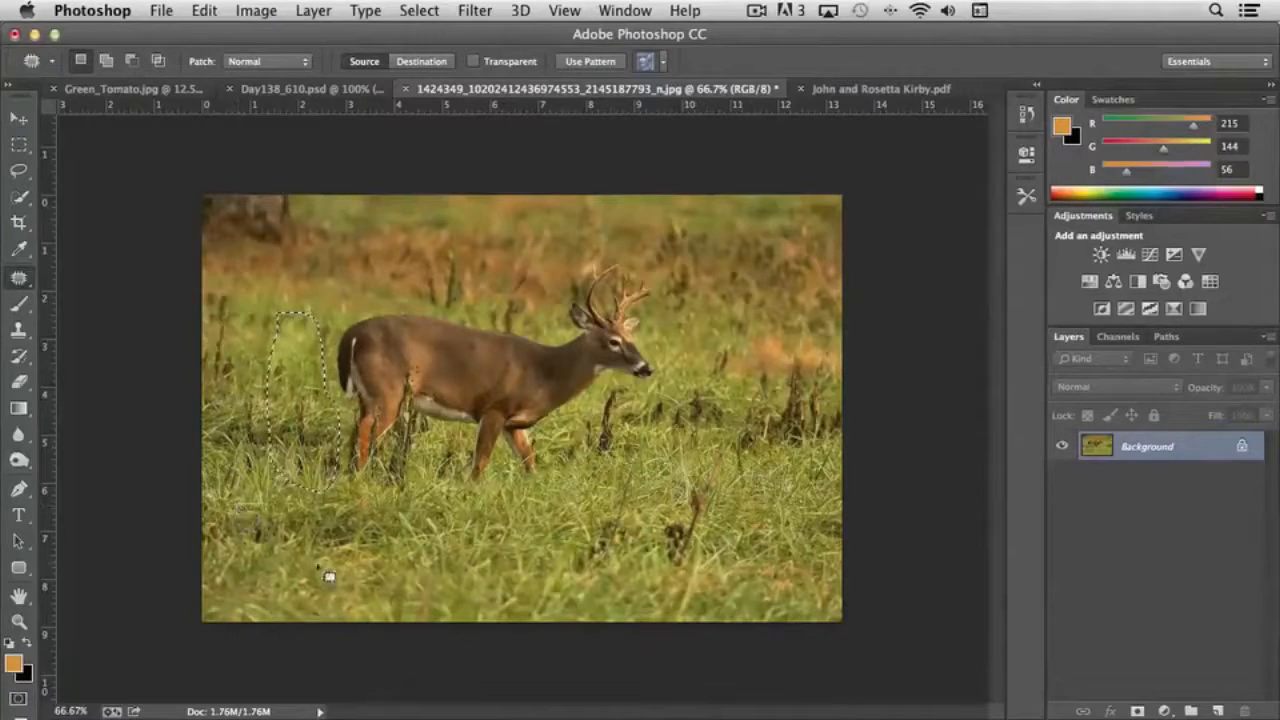
{"action": "key", "text": "super+d"}
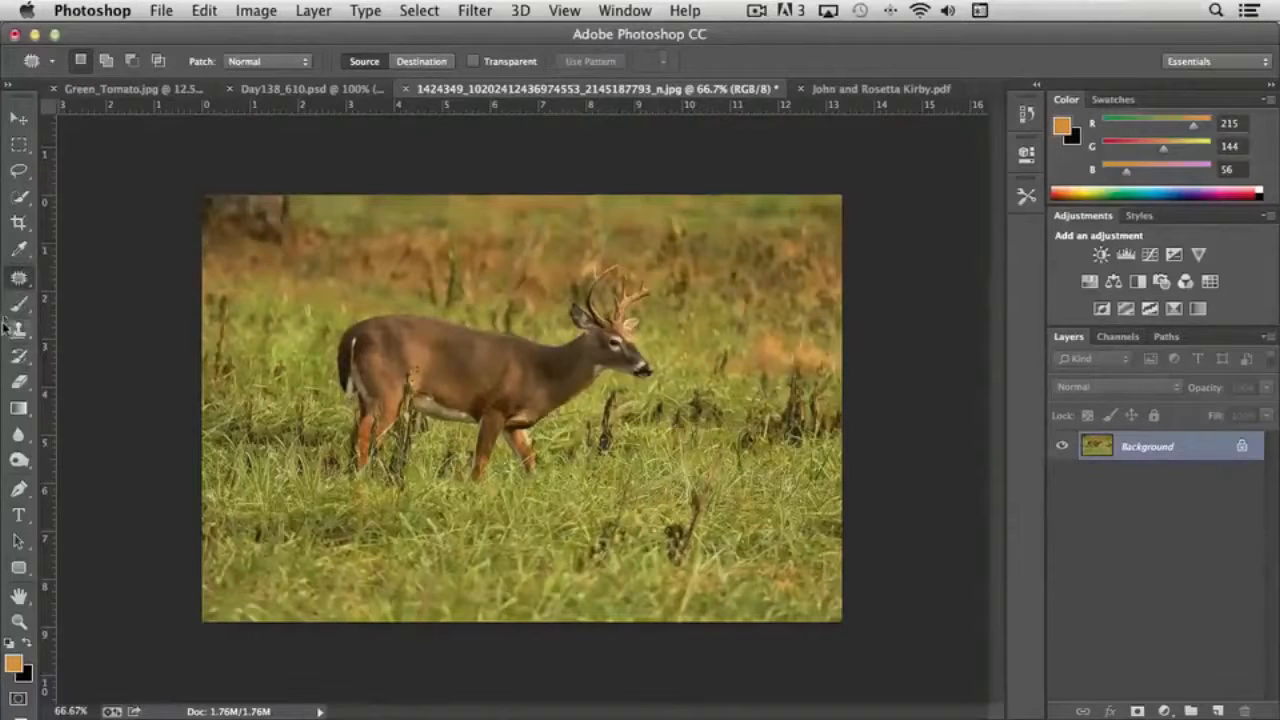
- Make a rectangular selection around the dark tree trunk in the photo's upper left corner and feather it by 5 pixels
{"action": "left_click", "coordinate": [18, 145]}
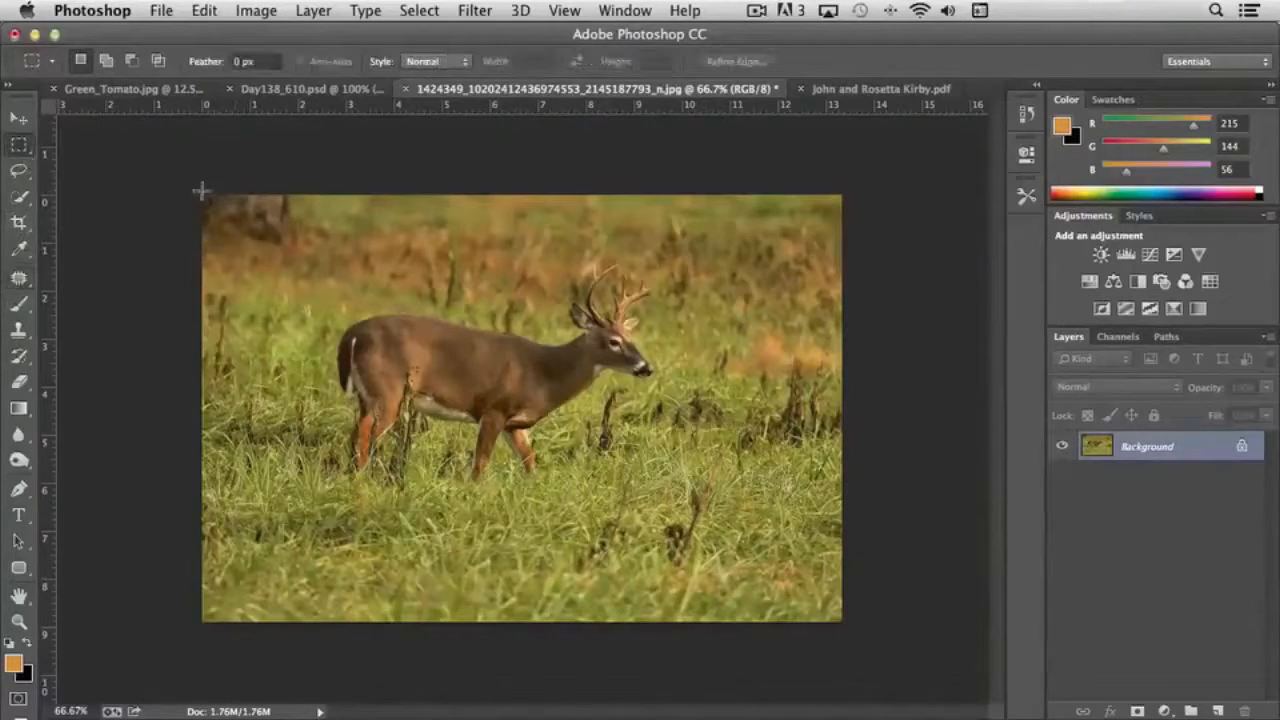
{"action": "left_click_drag", "start_coordinate": [180, 182], "coordinate": [313, 283]}
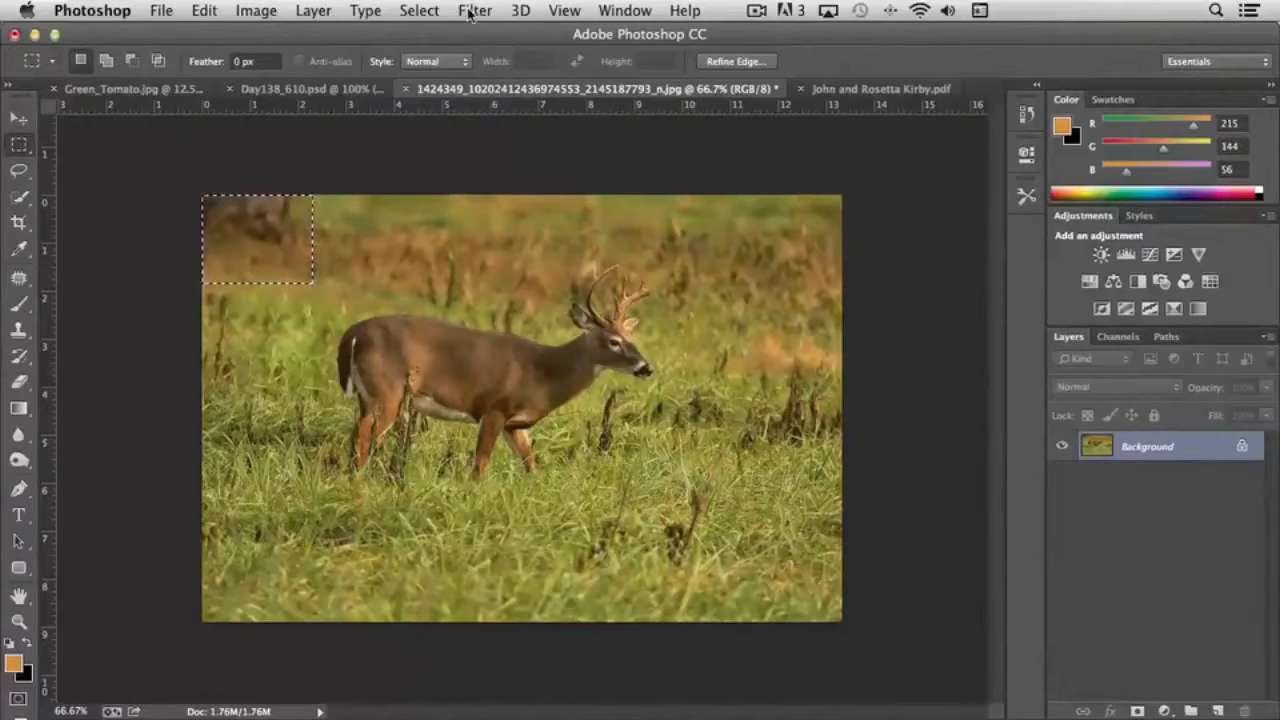
{"action": "left_click", "coordinate": [417, 10]}
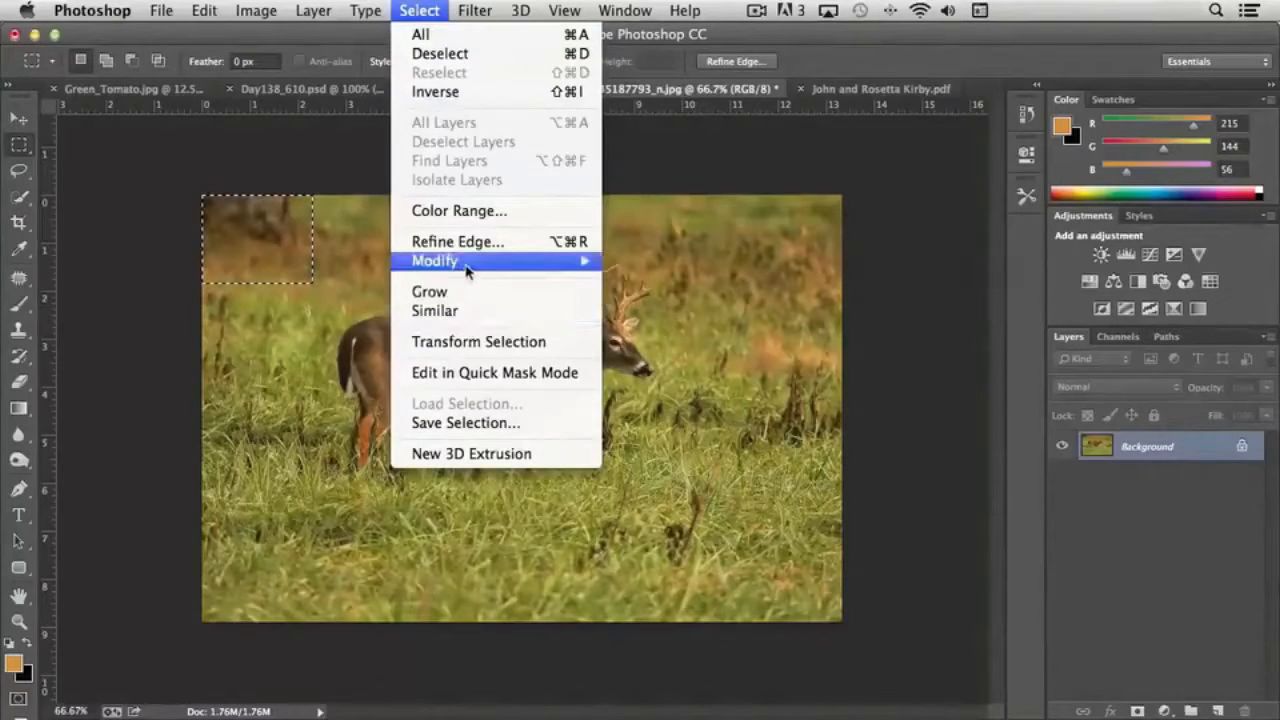
{"action": "mouse_move", "coordinate": [467, 272]}
{"action": "left_click", "coordinate": [650, 338]}
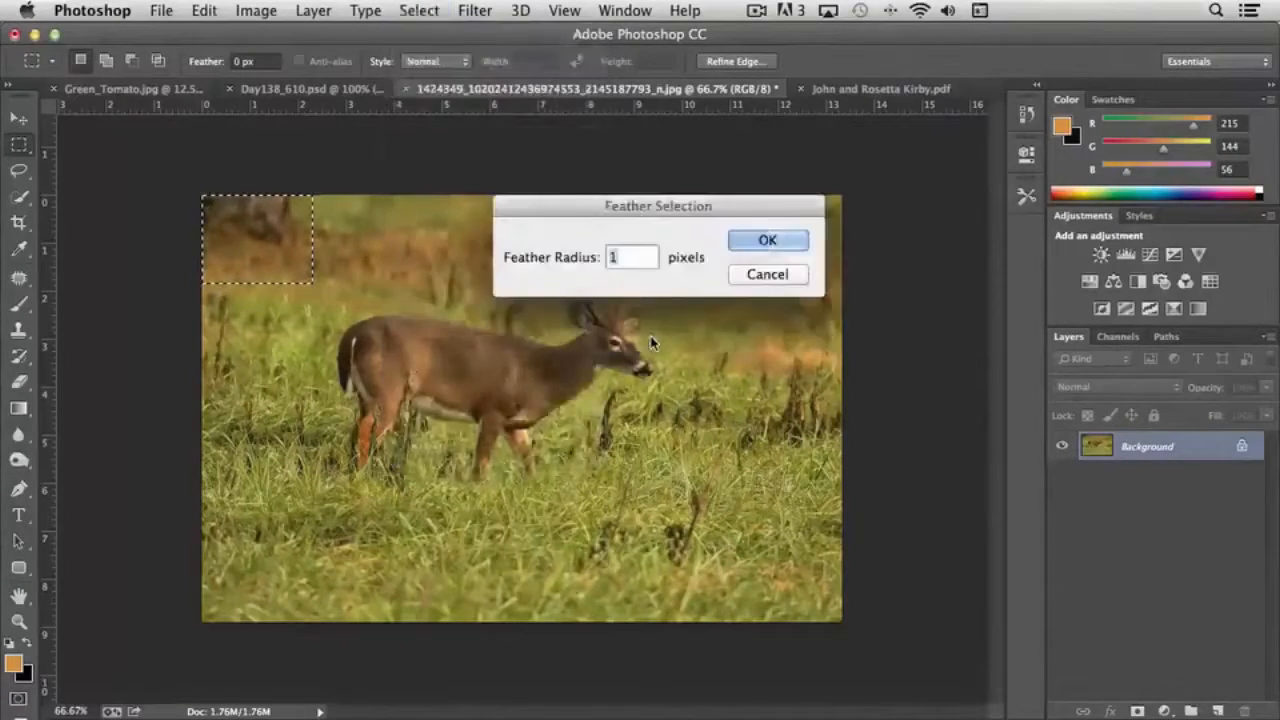
{"action": "type", "text": "5"}
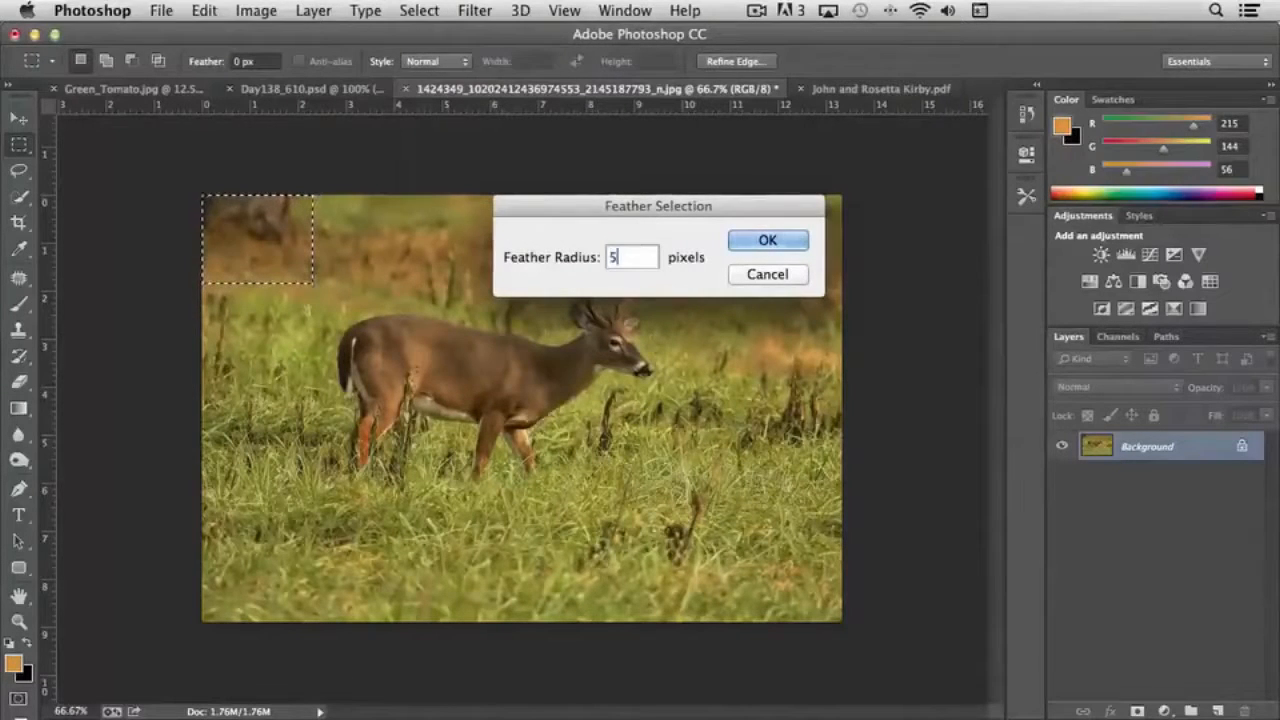
{"action": "left_click", "coordinate": [787, 239]}
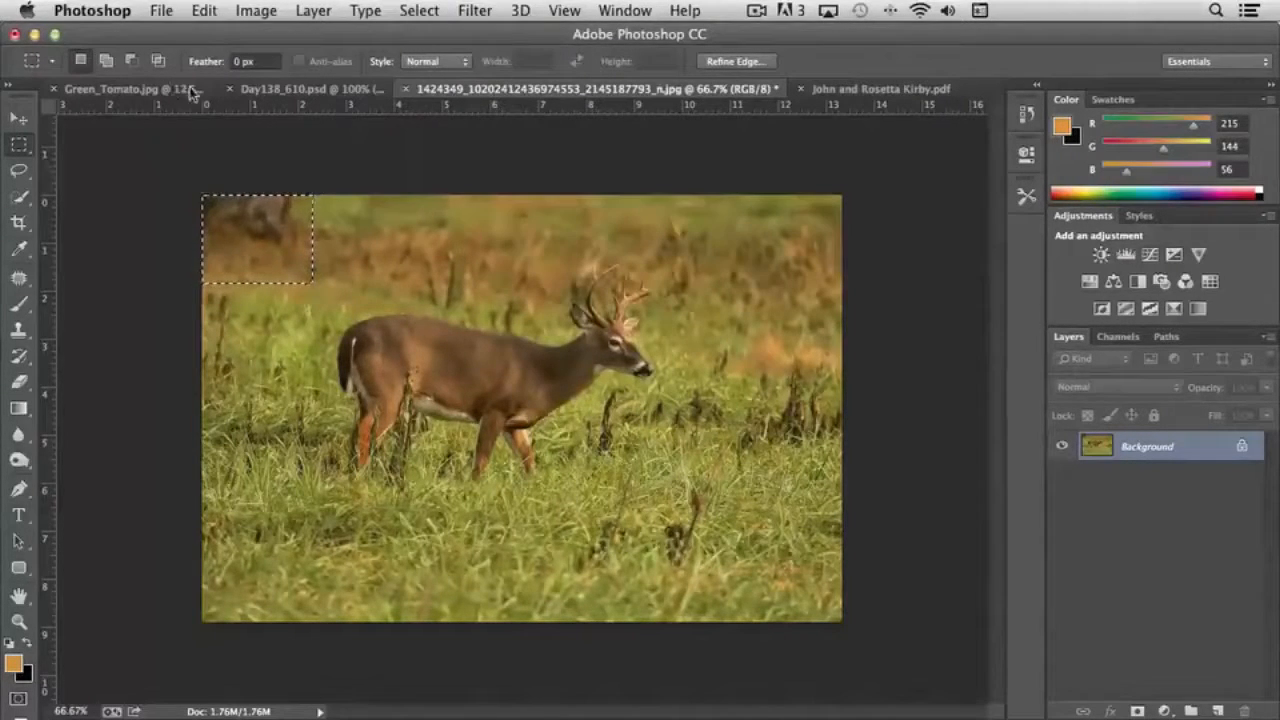
- Fill the selected corner with Content-Aware contents in Normal mode at 100% opacity to remove the trunk, and deselect
{"action": "left_click", "coordinate": [205, 11]}
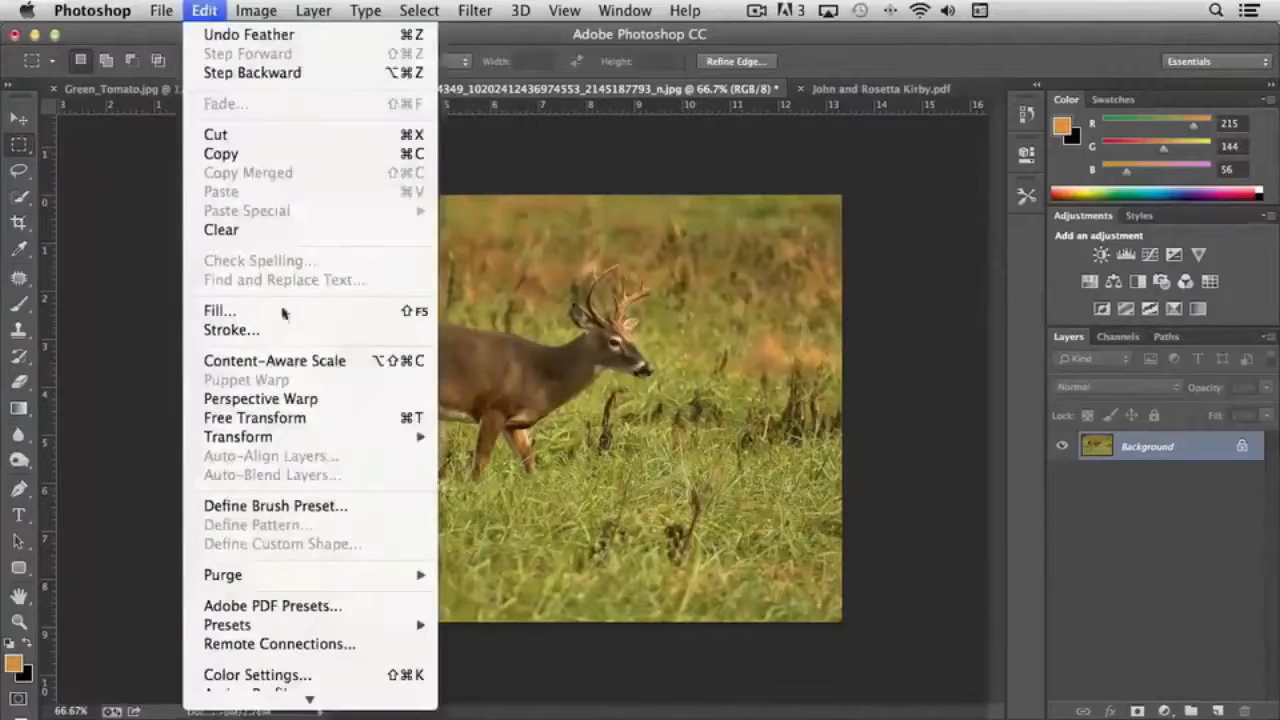
{"action": "left_click", "coordinate": [247, 306]}
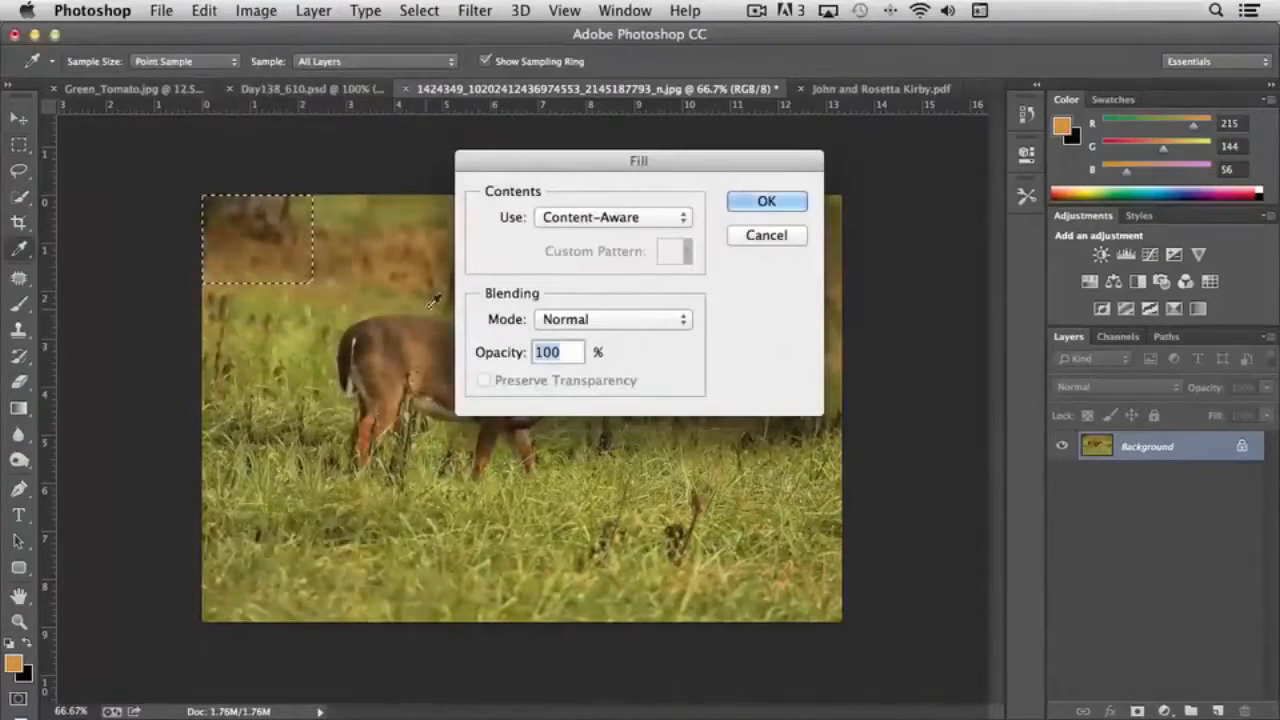
{"action": "left_click", "coordinate": [645, 217]}
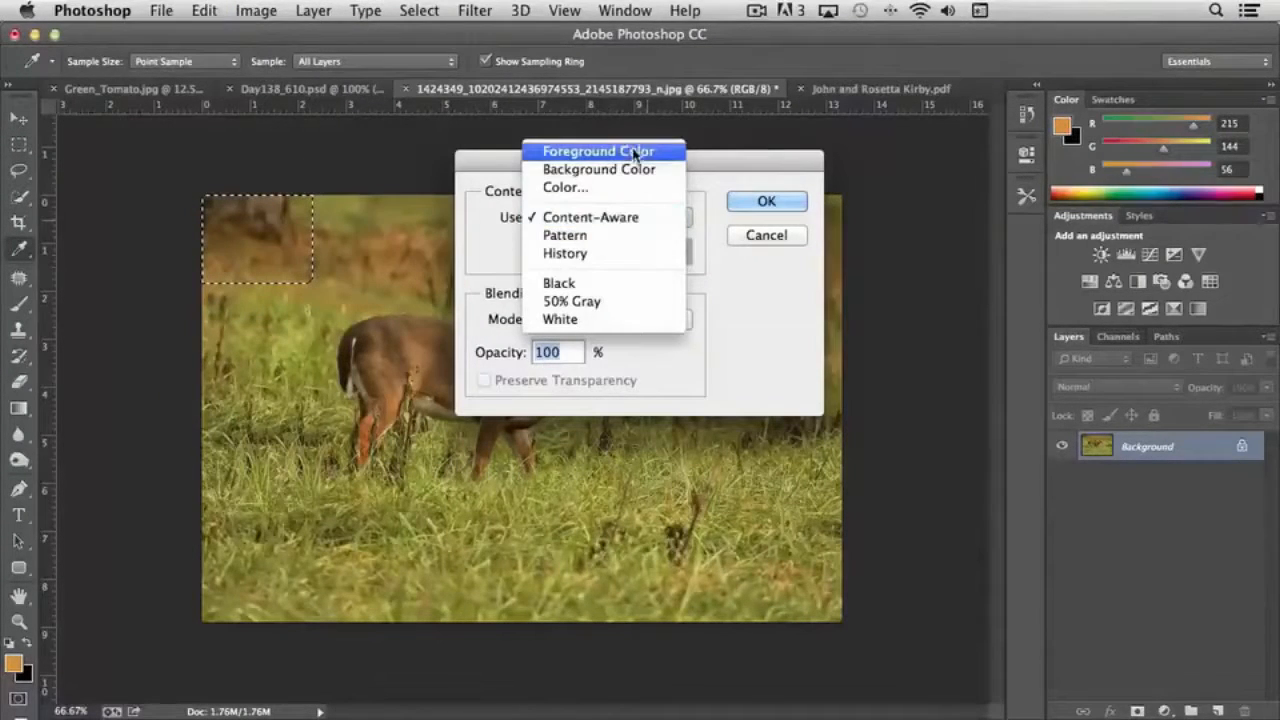
{"action": "left_click", "coordinate": [614, 219]}
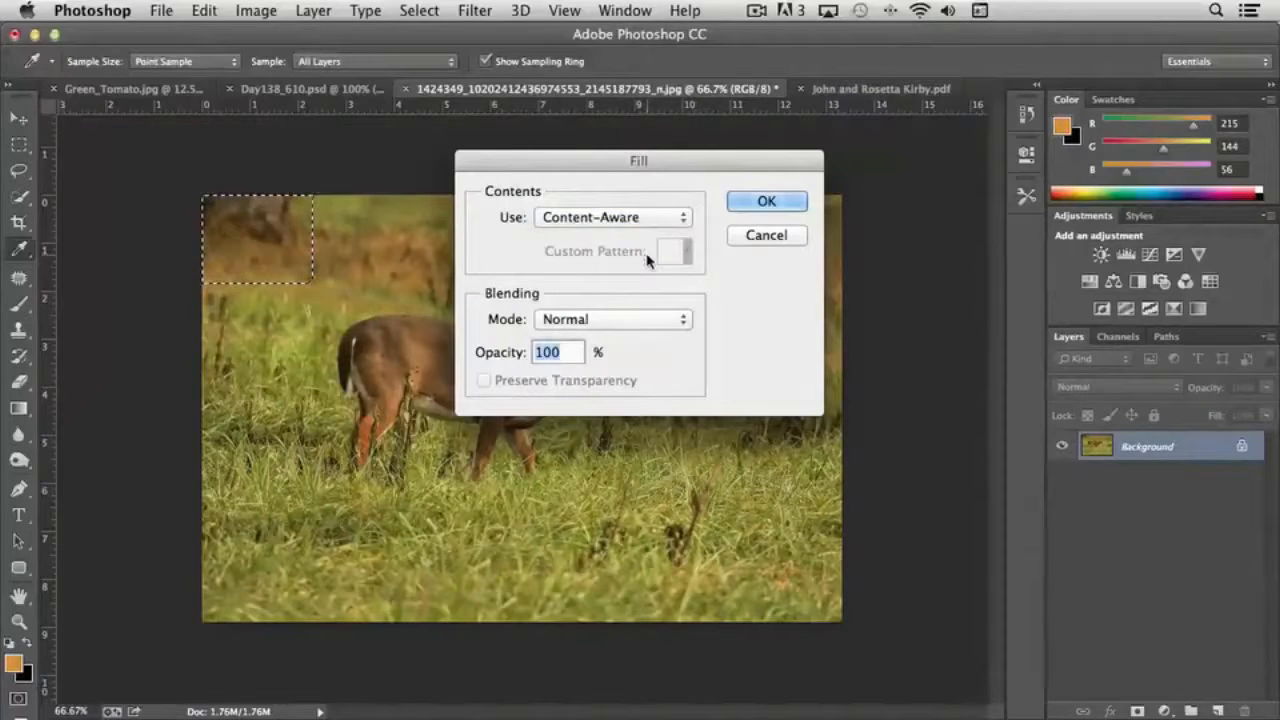
{"action": "left_click", "coordinate": [760, 203]}
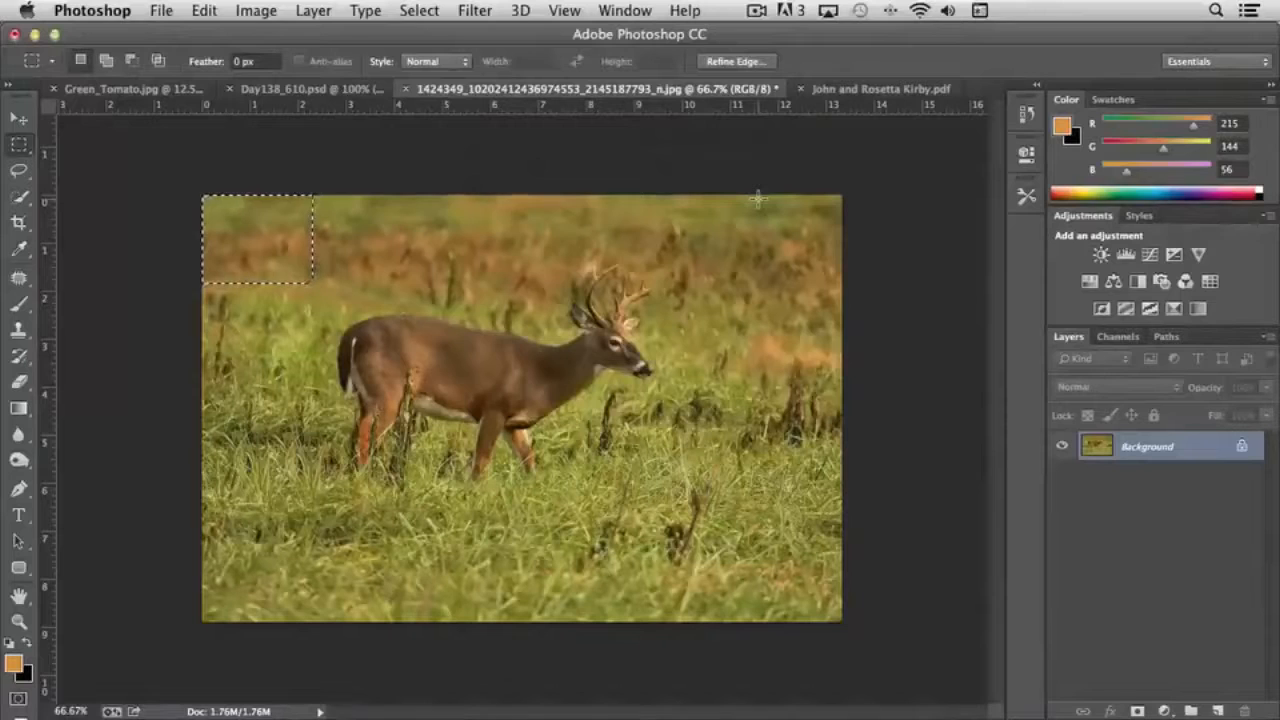
{"action": "key", "text": "super+d"}
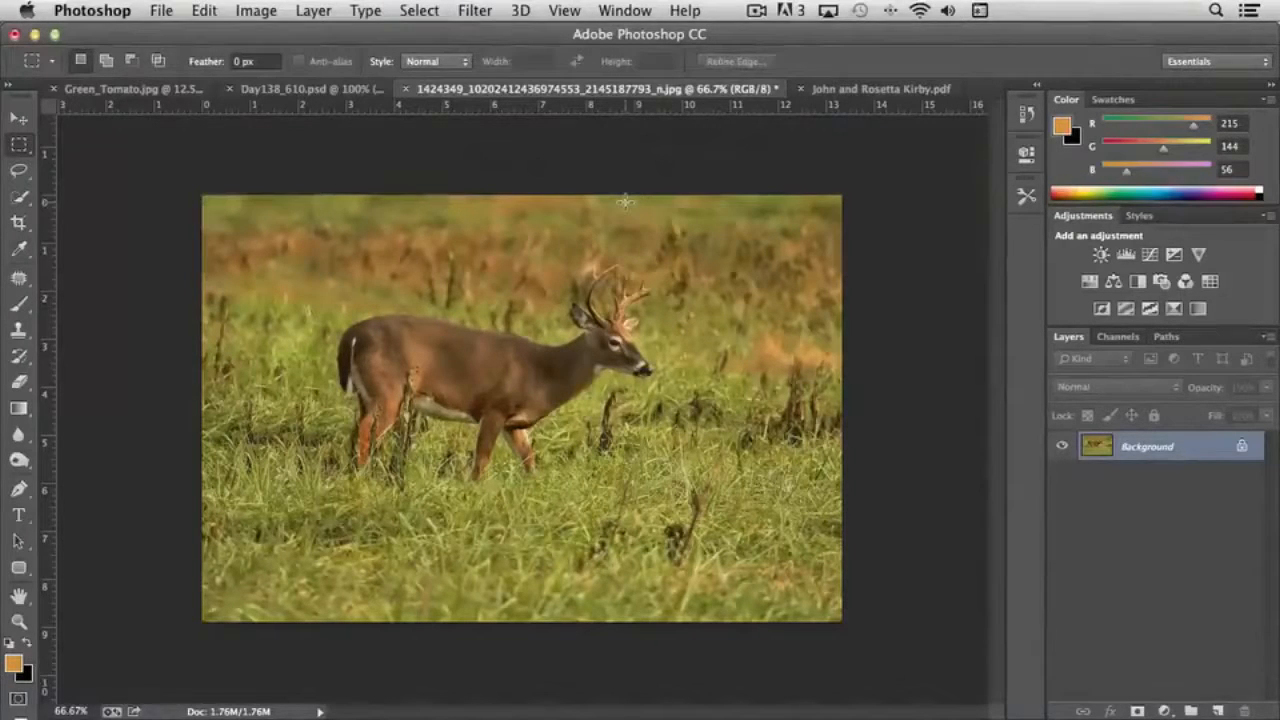